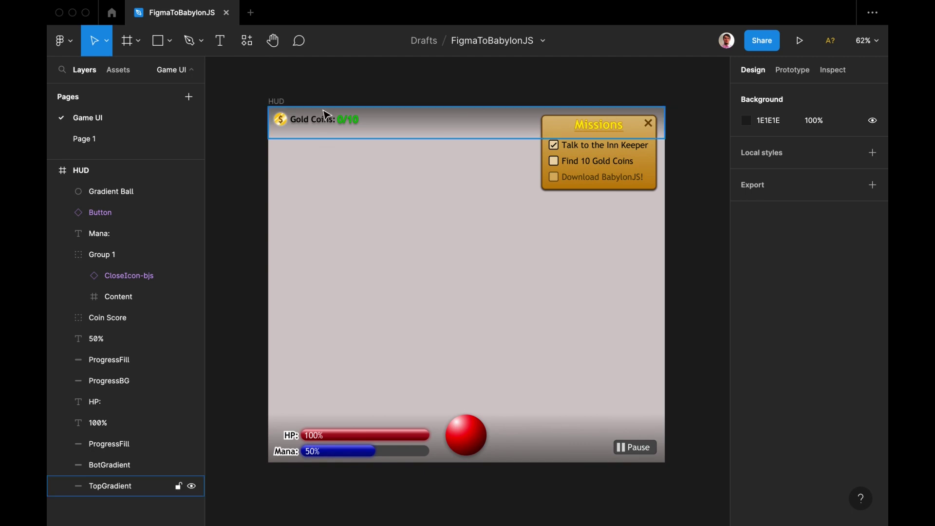
# Select and deselect the Coin Score group, then view and orbit the HUD scene in the Playground
pyautogui.click(326, 122)
pyautogui.click(388, 217)
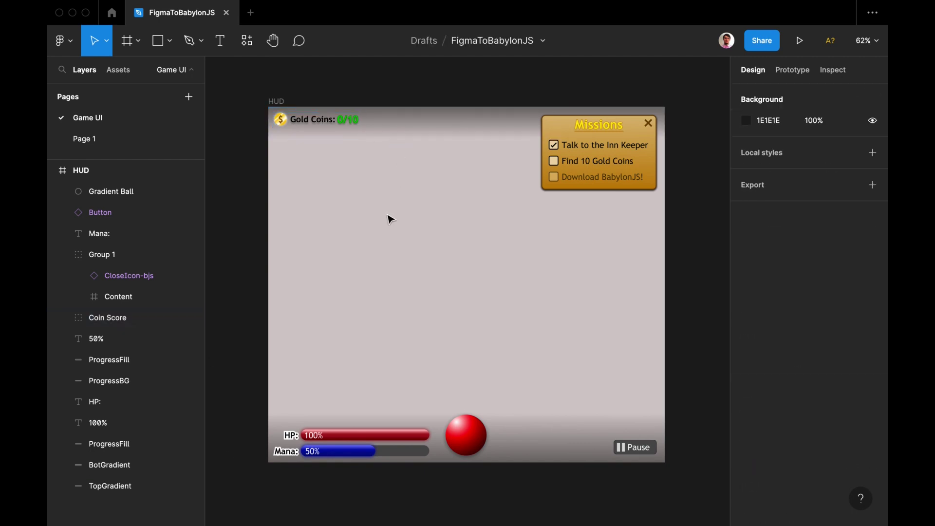
pyautogui.hotkey('ctrl', 'Right')
pyautogui.moveTo(461, 266)
pyautogui.mouseDown()
pyautogui.moveTo(426, 259)
pyautogui.moveTo(487, 249)
pyautogui.moveTo(511, 298)
pyautogui.moveTo(448, 294)
pyautogui.moveTo(475, 271)
pyautogui.mouseUp()
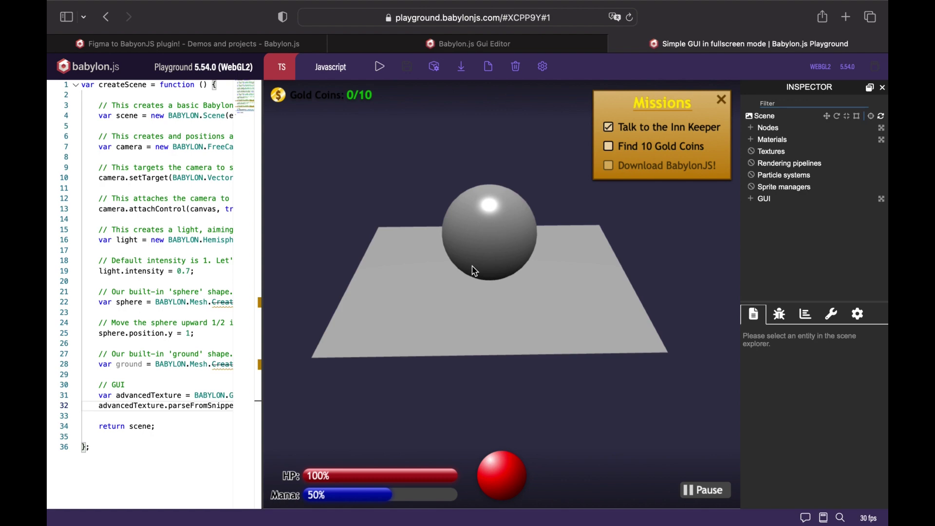
# Return from the Babylon.js Playground to the Figma HUD design
pyautogui.hotkey('ctrl', 'Left')
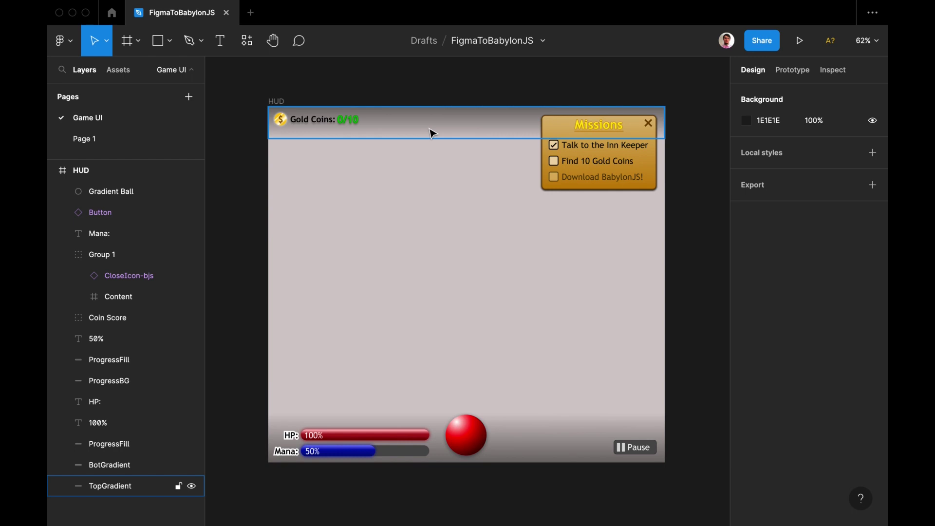
# Select the Coin Score group, zoom in on it, and drill into its $ coin text
pyautogui.click(432, 133)
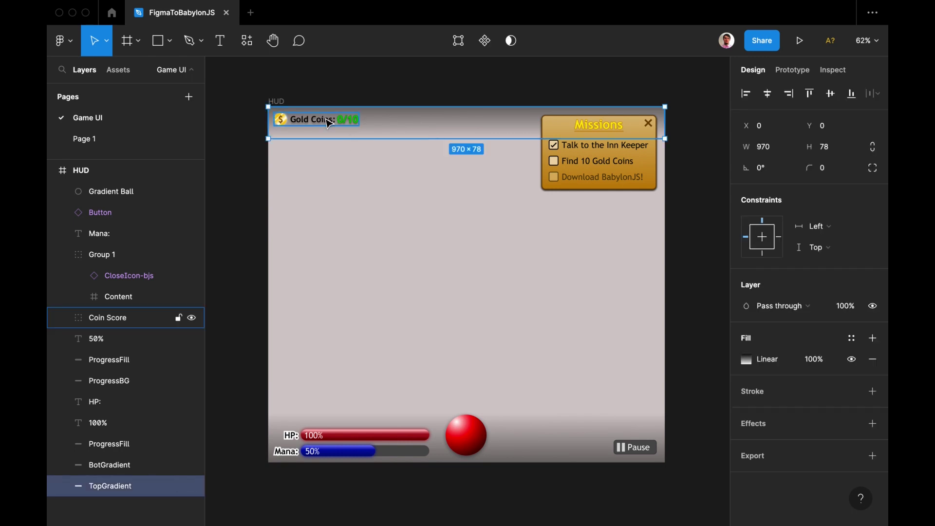
pyautogui.click(294, 128)
pyautogui.hotkey('shift', '2')
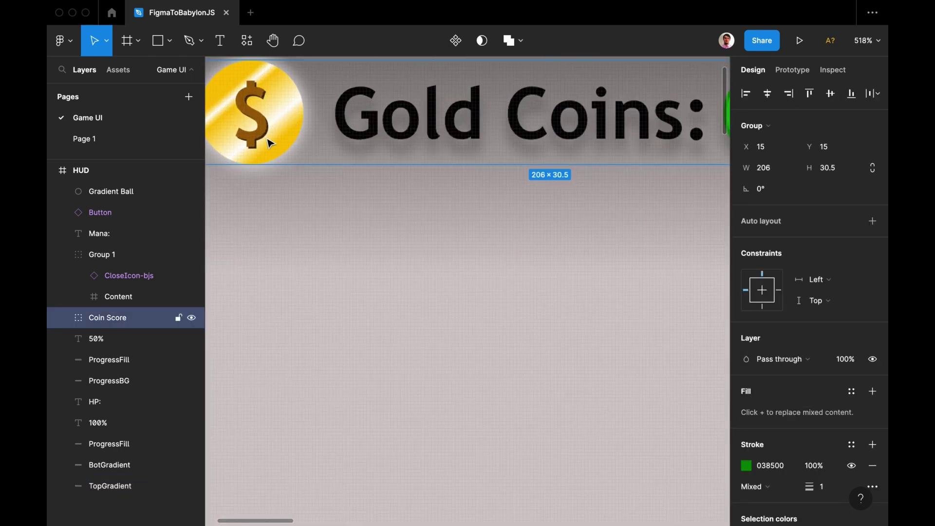
pyautogui.scroll(3, 271, 142)
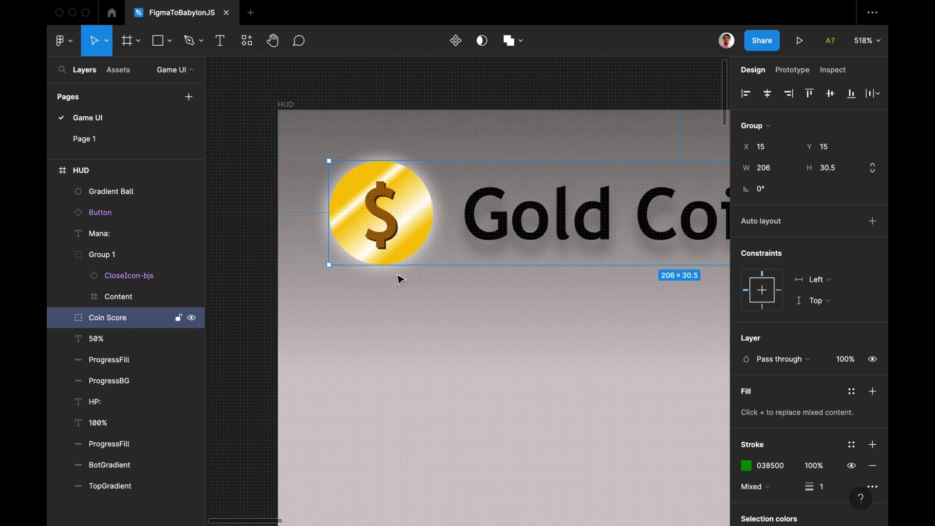
pyautogui.scroll(-3, 397, 273)
pyautogui.doubleClick(392, 235)
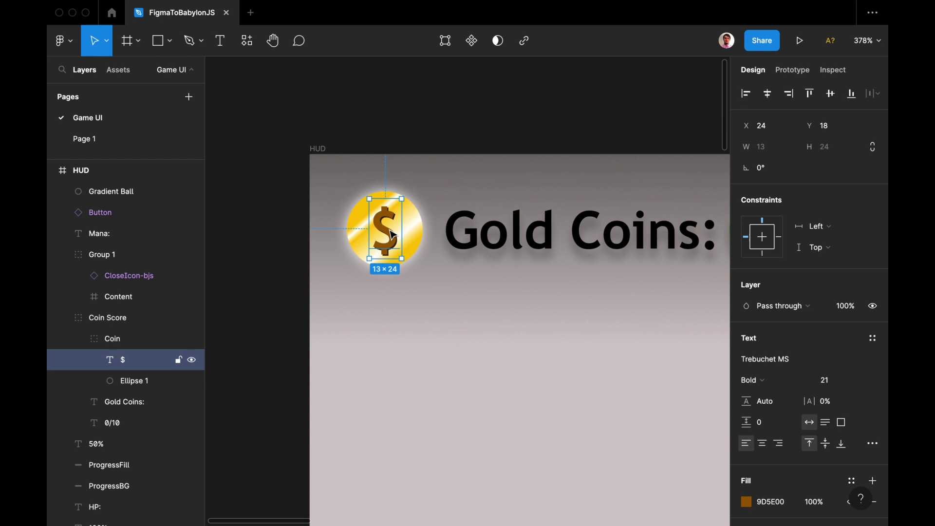
# Zoom back out and select the whole HUD frame
pyautogui.scroll(-4, 395, 232)
pyautogui.scroll(-5, 432, 165)
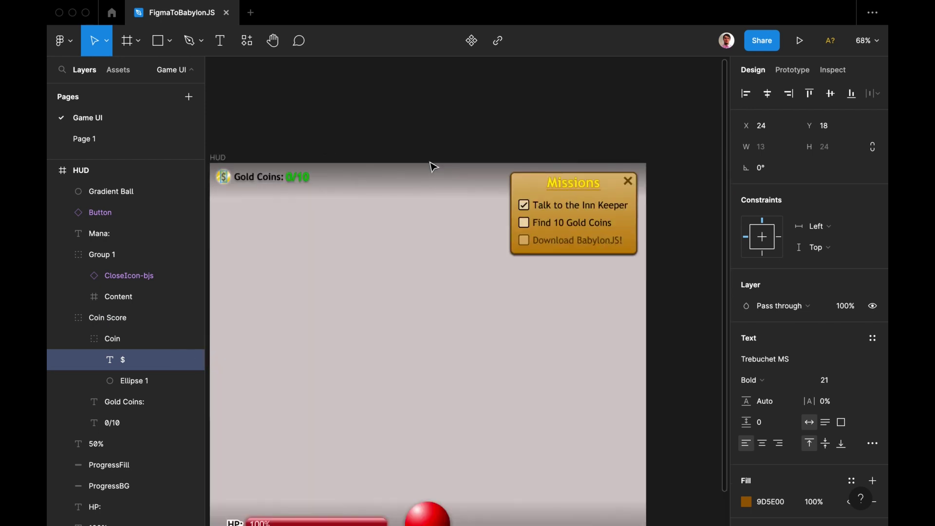
pyautogui.hscroll(-2, 428, 183)
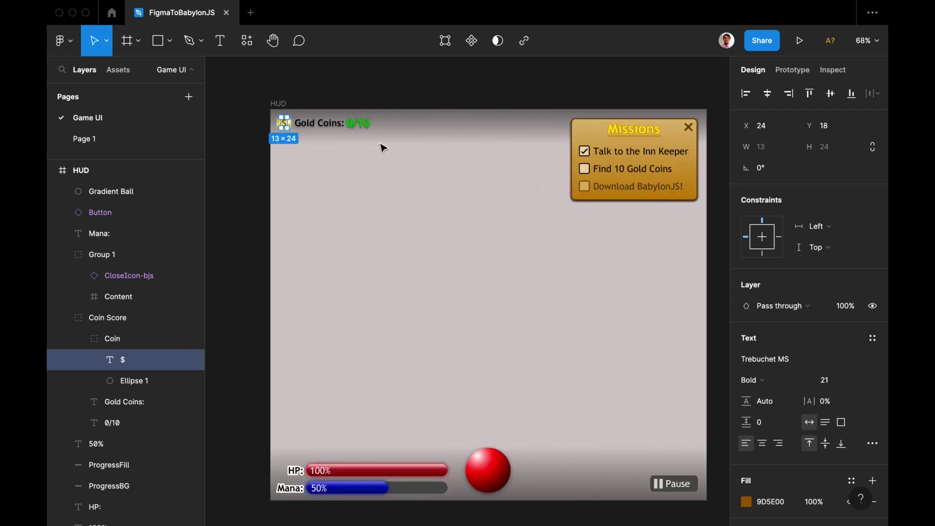
pyautogui.click(277, 103)
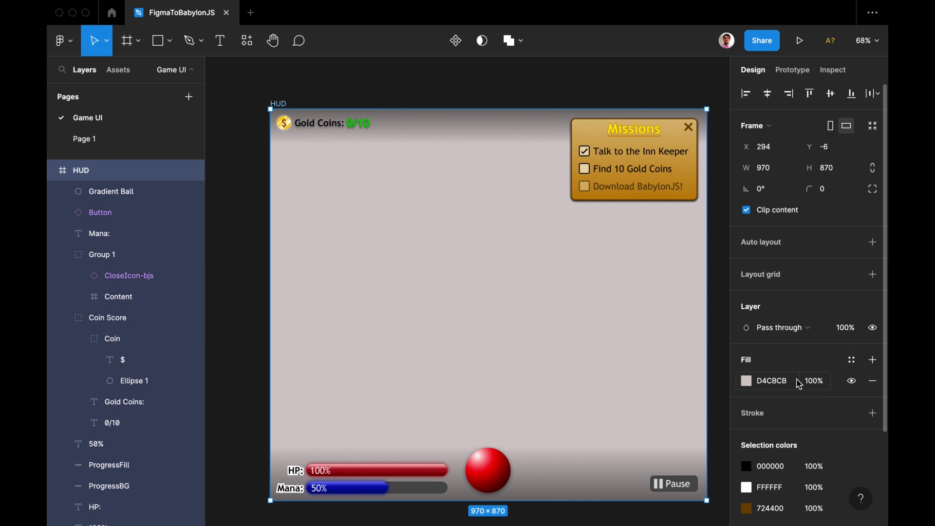
# Change the HUD frame's background fill from pale pink D4CBCB to mid grey B6B6B6
pyautogui.click(746, 383)
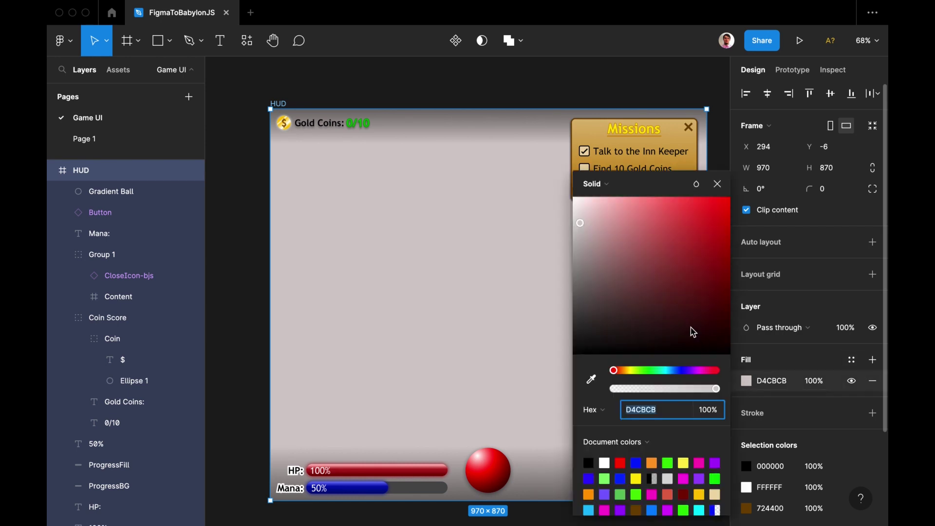
pyautogui.moveTo(692, 327); pyautogui.dragTo(564, 343)
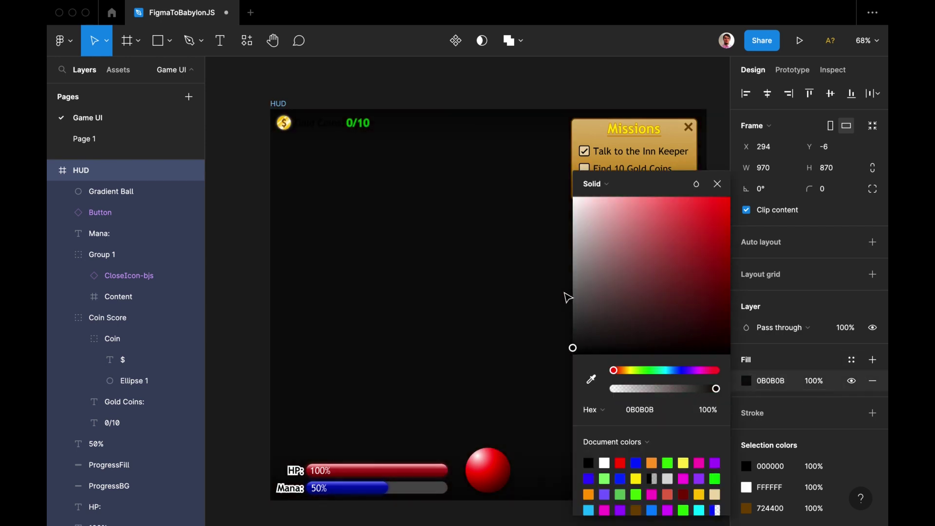
pyautogui.moveTo(568, 292); pyautogui.dragTo(564, 246)
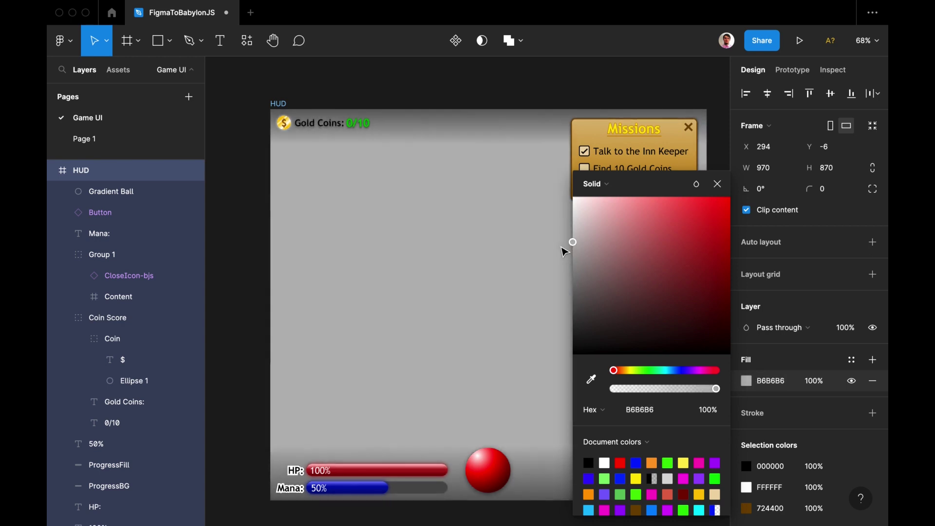
pyautogui.click(719, 186)
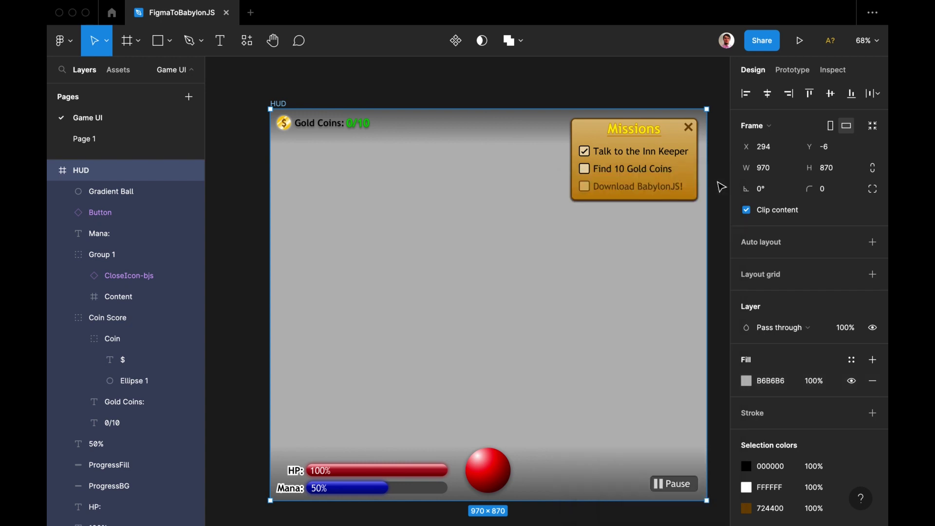
pyautogui.scroll(-2, 484, 232)
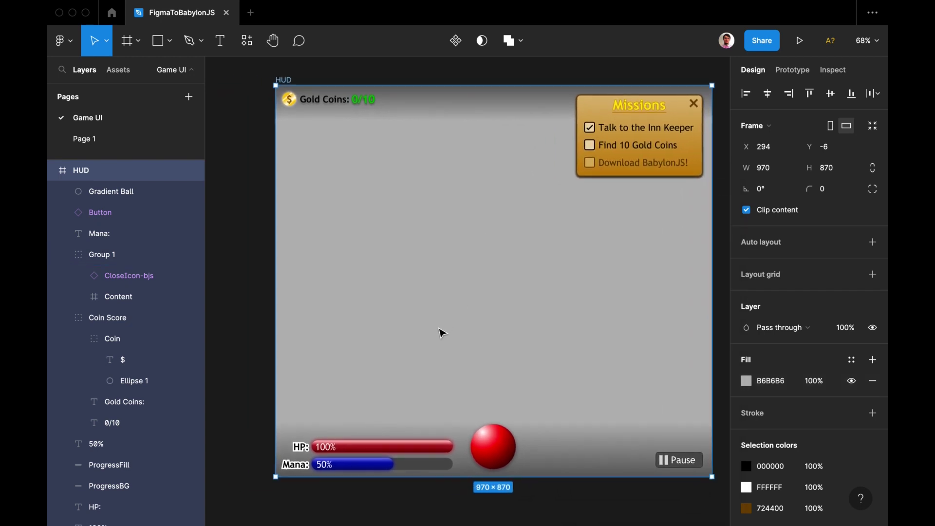
pyautogui.hscroll(2, 441, 332)
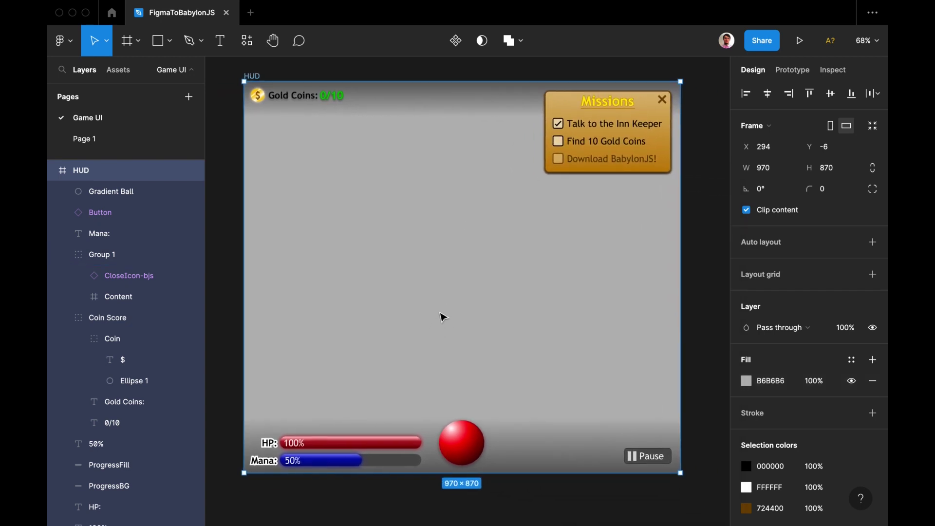
# Draw a trial square in the middle of the HUD and delete it
pyautogui.press('r')
pyautogui.moveTo(438, 236); pyautogui.dragTo(492, 277)
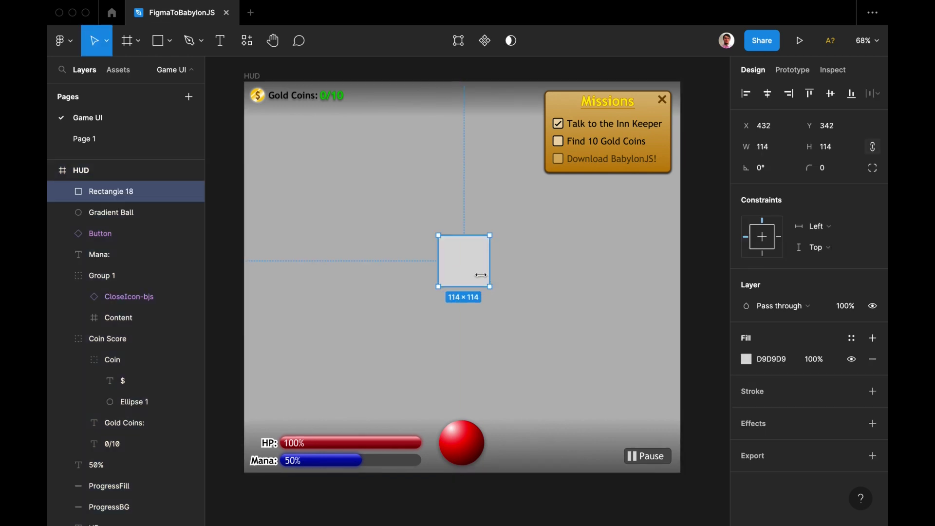
pyautogui.press('BackSpace')
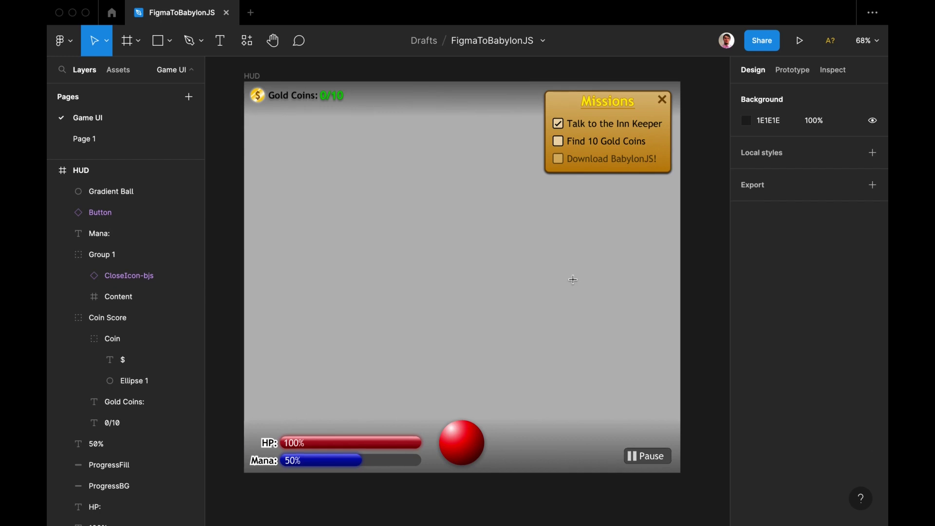
# Draw a 70×70 circle and centre it horizontally and vertically in the HUD frame
pyautogui.press('o')
pyautogui.moveTo(450, 263); pyautogui.dragTo(467, 279)
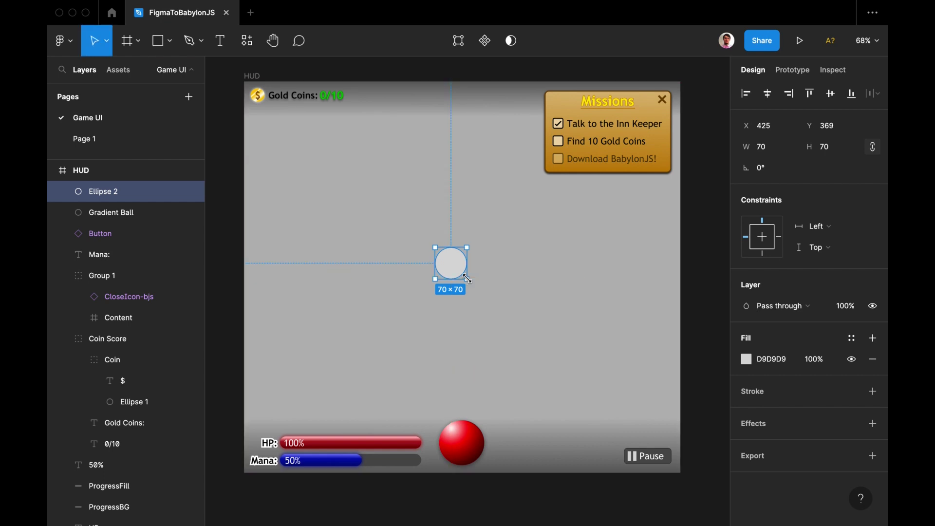
pyautogui.click(768, 93)
pyautogui.click(831, 93)
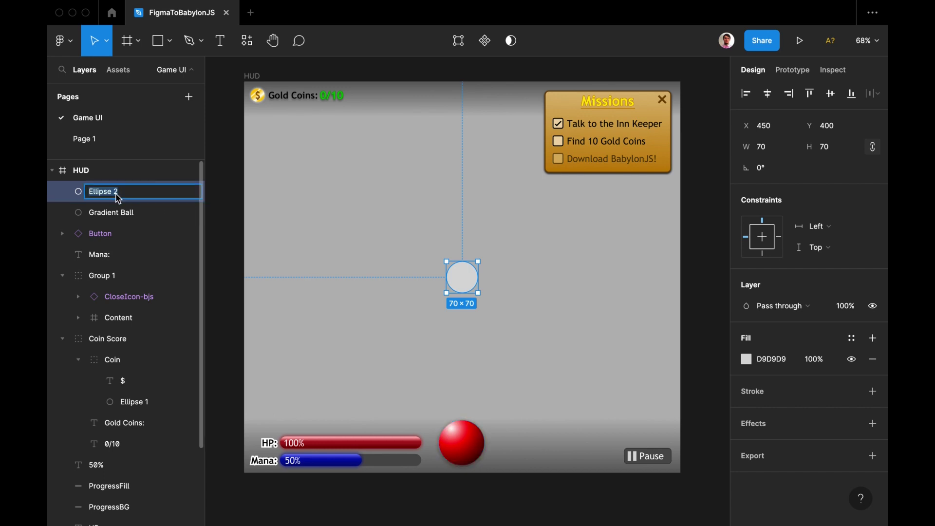
pyautogui.click(329, 202)
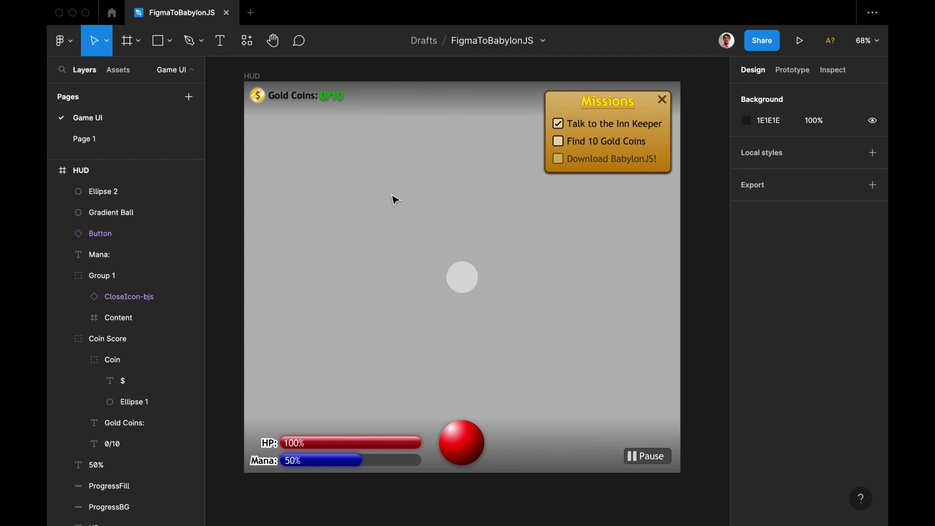
# Rename Ellipse 2 to Crosshair and fill it bright green 70FF00
pyautogui.doubleClick(108, 193)
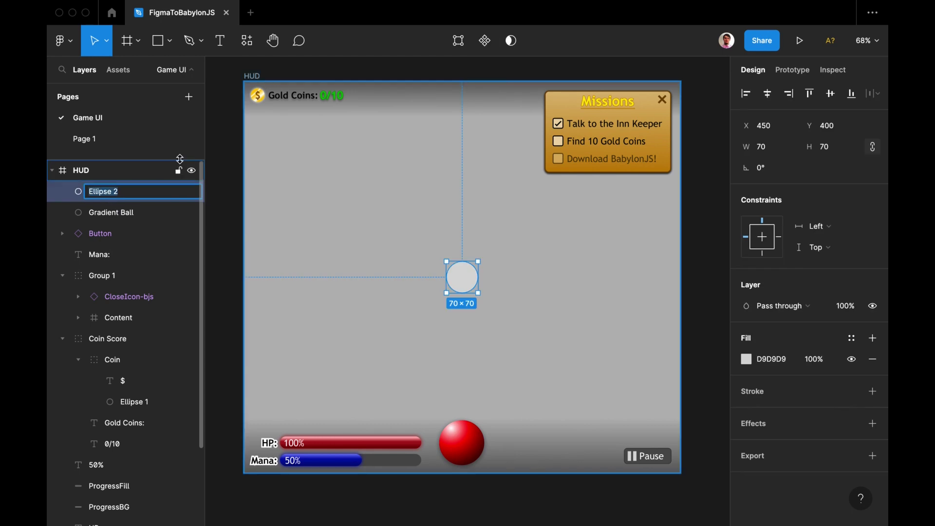
pyautogui.write('Crosshai')
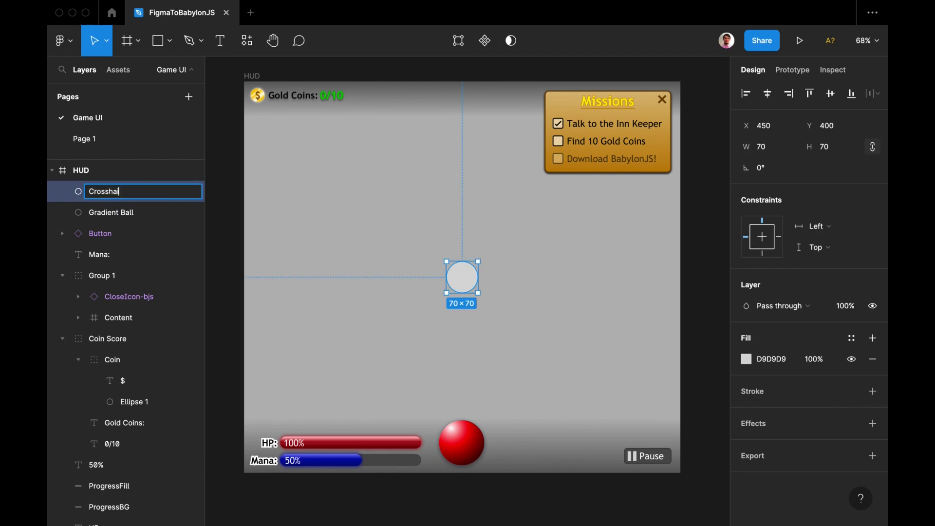
pyautogui.write('r')
pyautogui.press('Return')
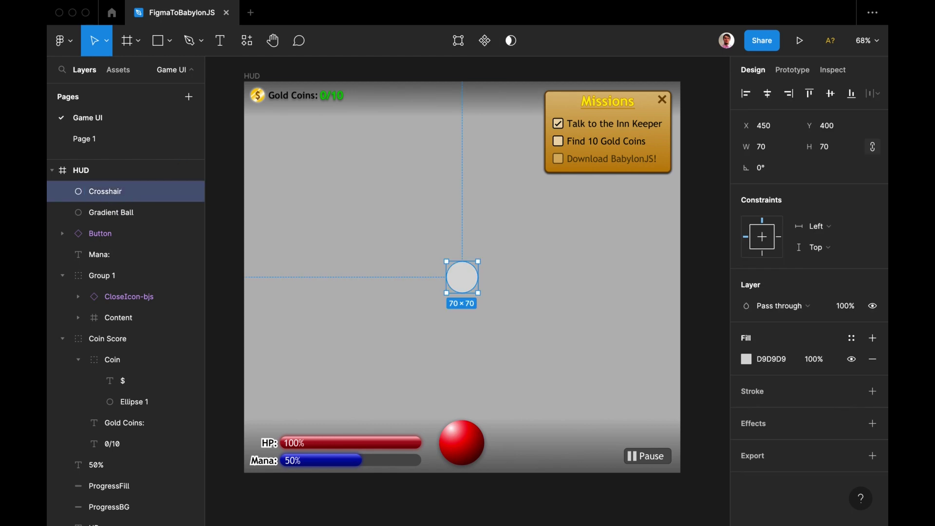
pyautogui.click(747, 360)
pyautogui.click(640, 371)
pyautogui.click(648, 301)
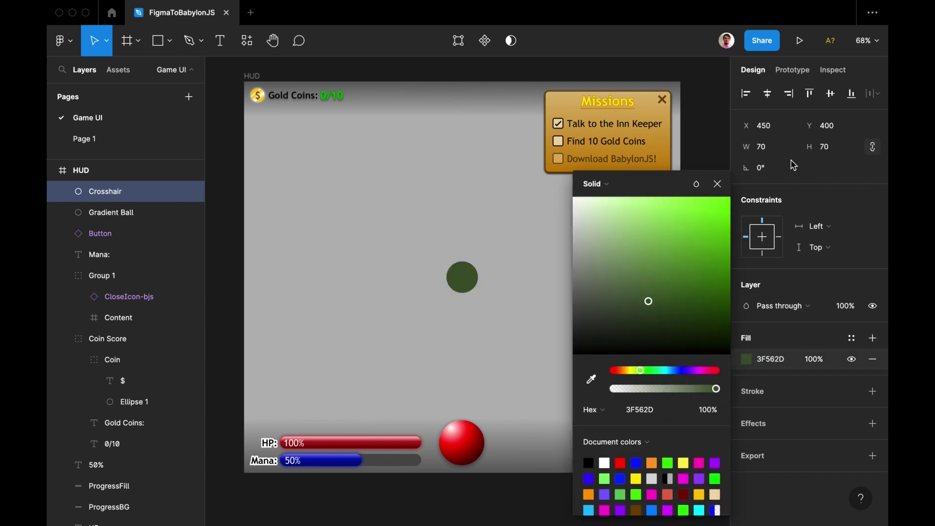
pyautogui.press('super+z')
pyautogui.click(504, 248)
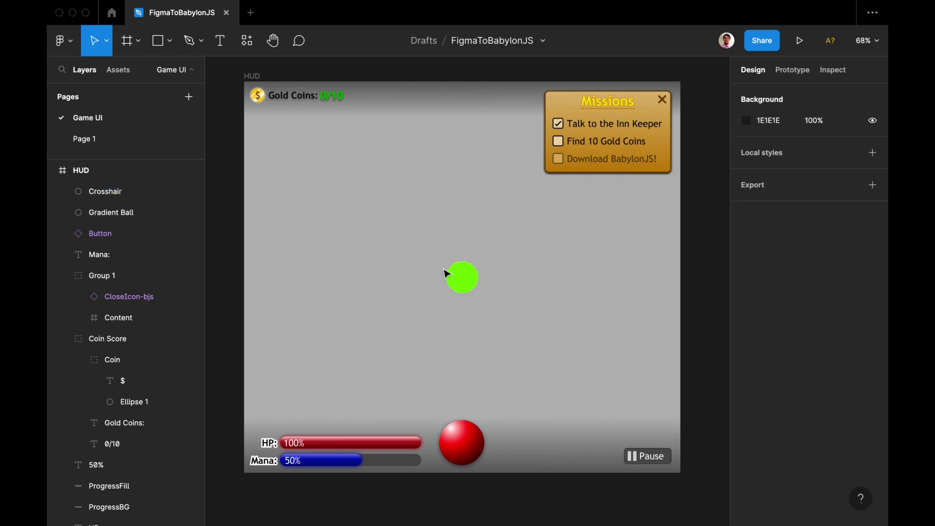
pyautogui.click(446, 273)
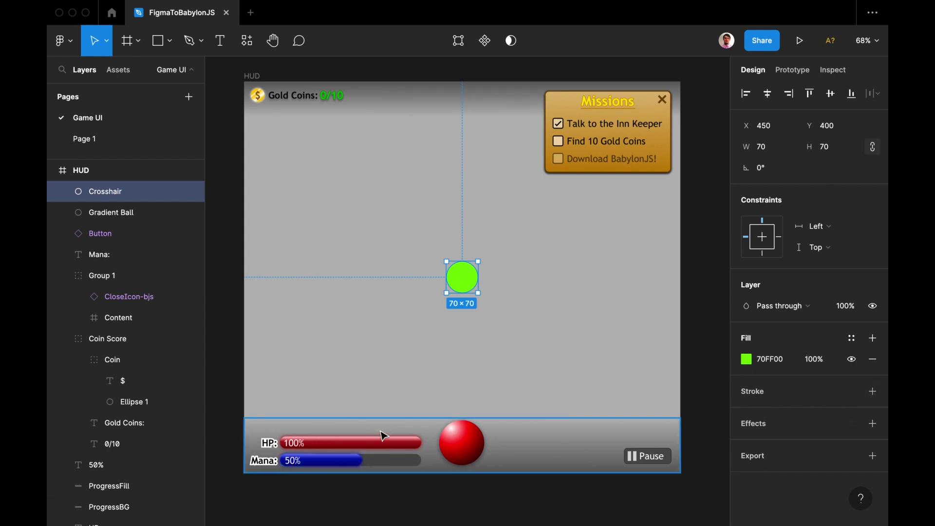
pyautogui.click(412, 234)
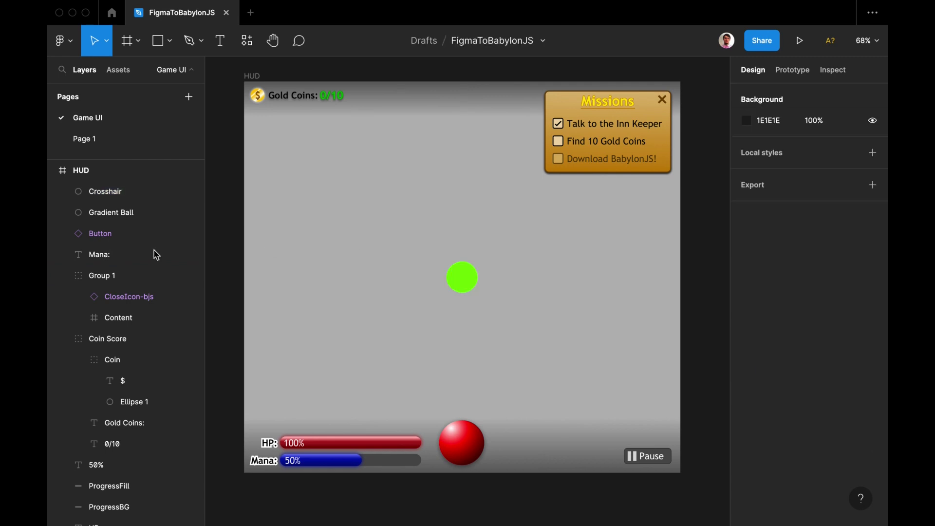
# Rename the Gradient Ball layer to Gradient_Ball
pyautogui.click(126, 215)
pyautogui.doubleClick(121, 217)
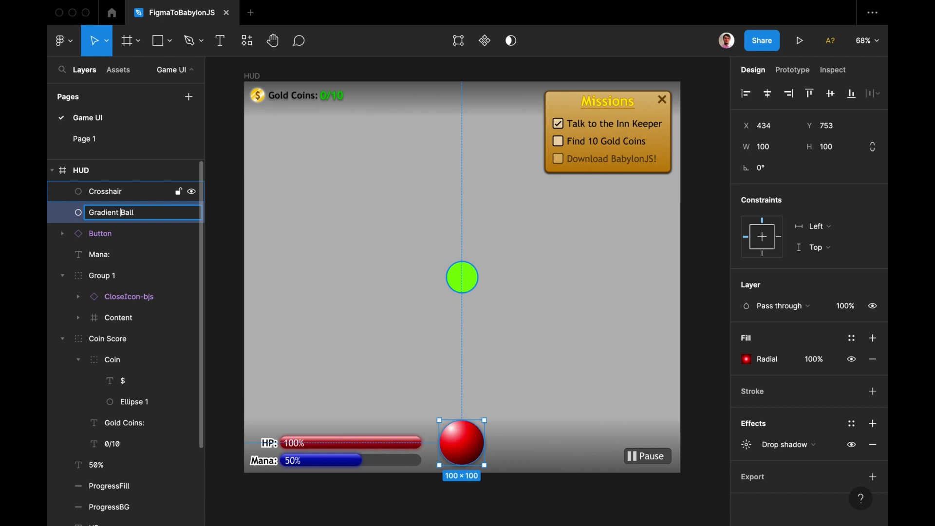
pyautogui.write('_')
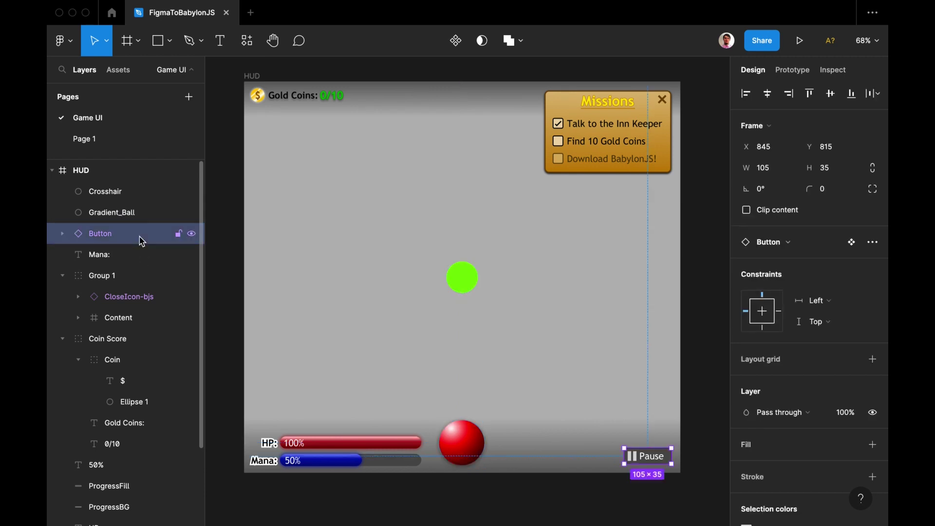
pyautogui.click(255, 77)
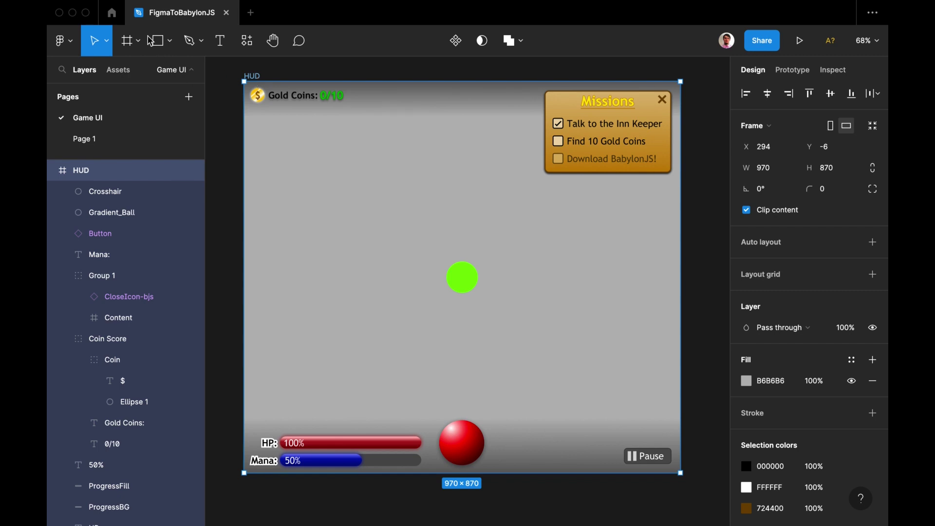
pyautogui.click(119, 18)
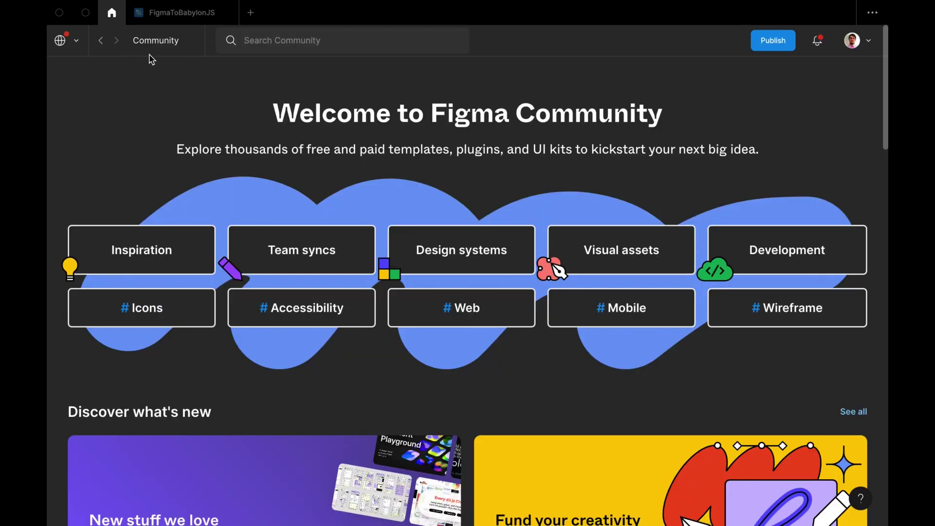
# Search the Community for 'Figma to babylonjs' and open the Figma to BabylonJS plugin page
pyautogui.click(77, 43)
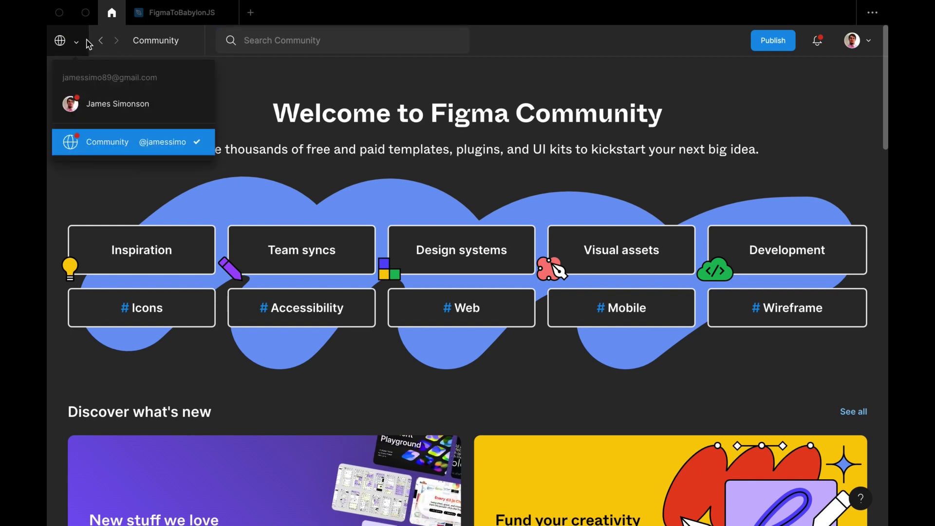
pyautogui.click(284, 71)
pyautogui.click(282, 33)
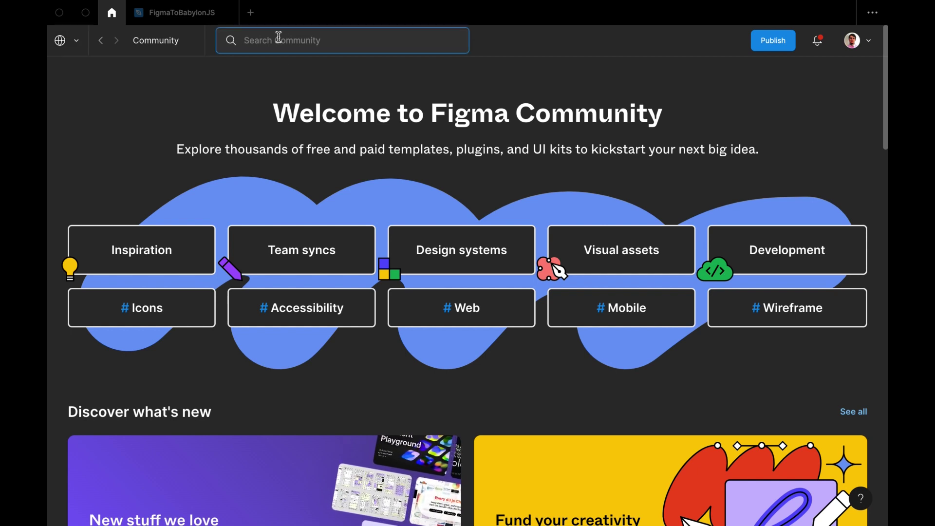
pyautogui.write('Figma to ')
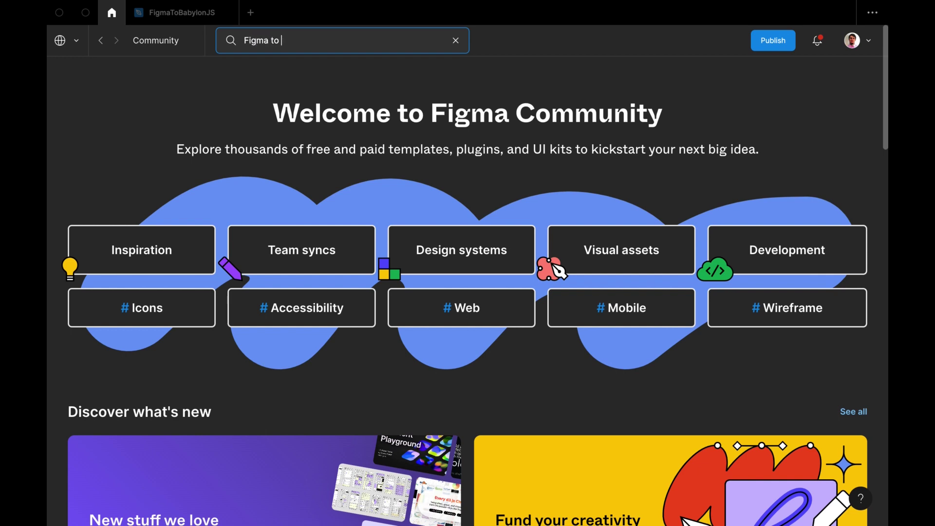
pyautogui.write('babyl')
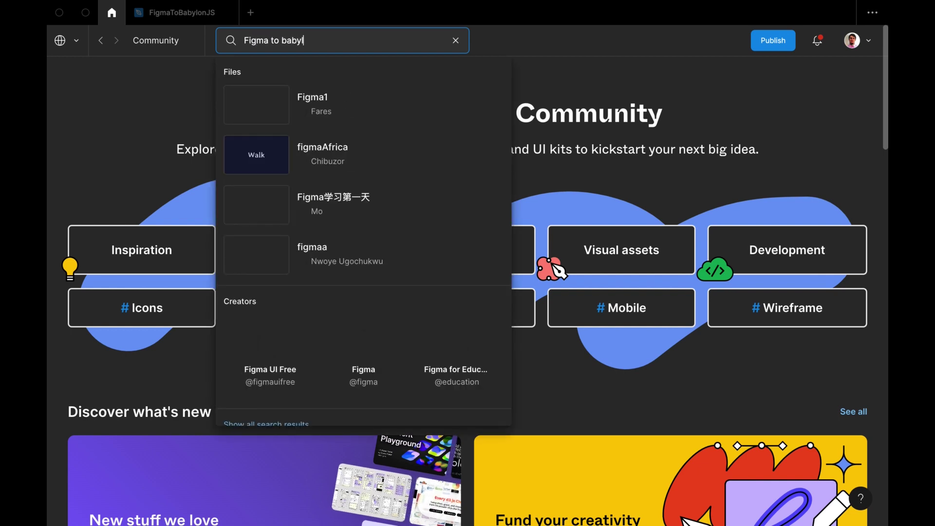
pyautogui.write('onjs')
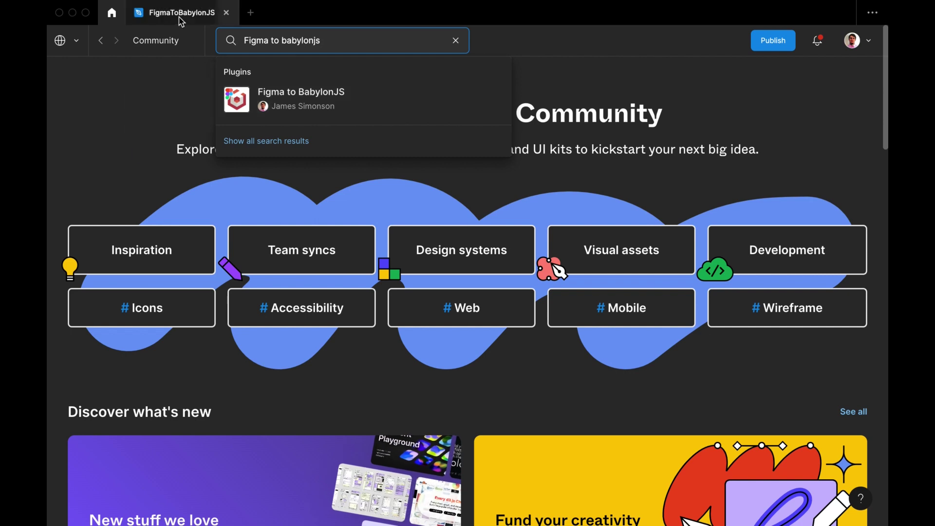
pyautogui.click(342, 95)
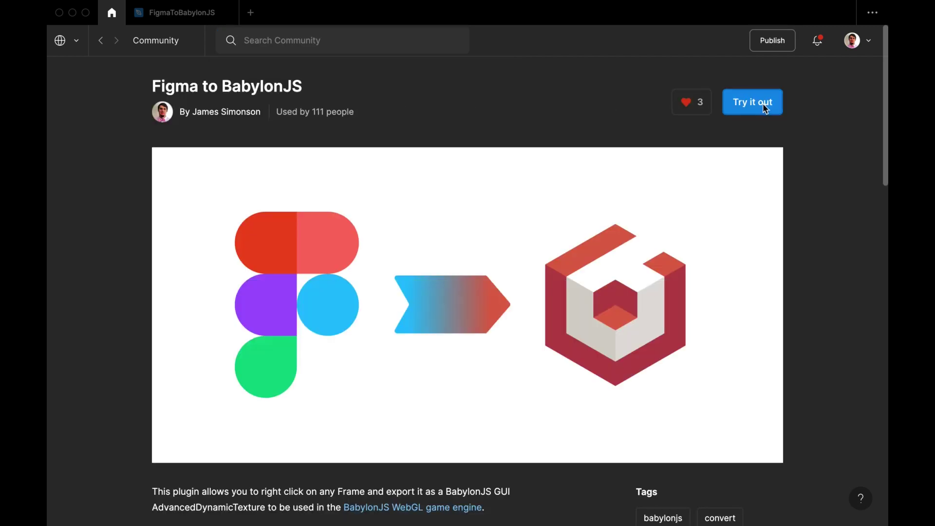
pyautogui.click(166, 20)
# Find 'figma to babylonjs' through the HUD frame's Plugins menu and run the plugin
pyautogui.rightClick(257, 80)
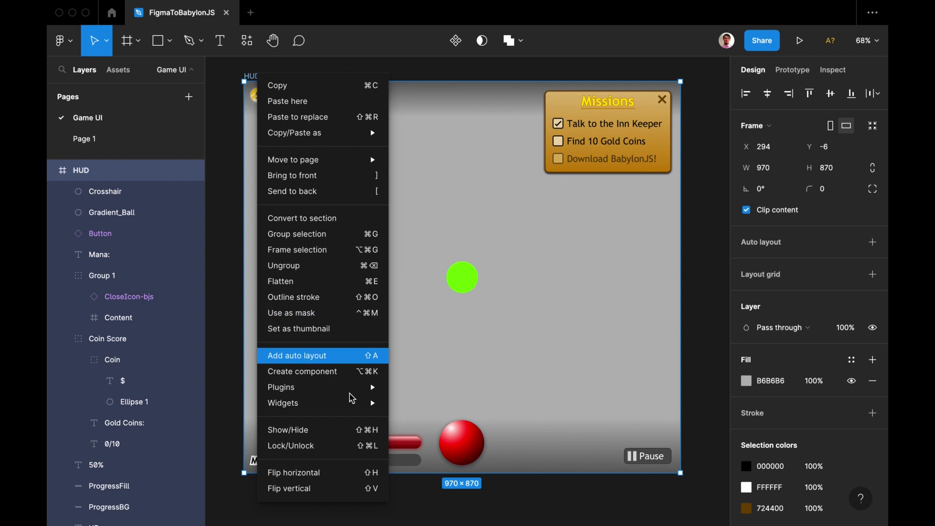
pyautogui.moveTo(350, 393)
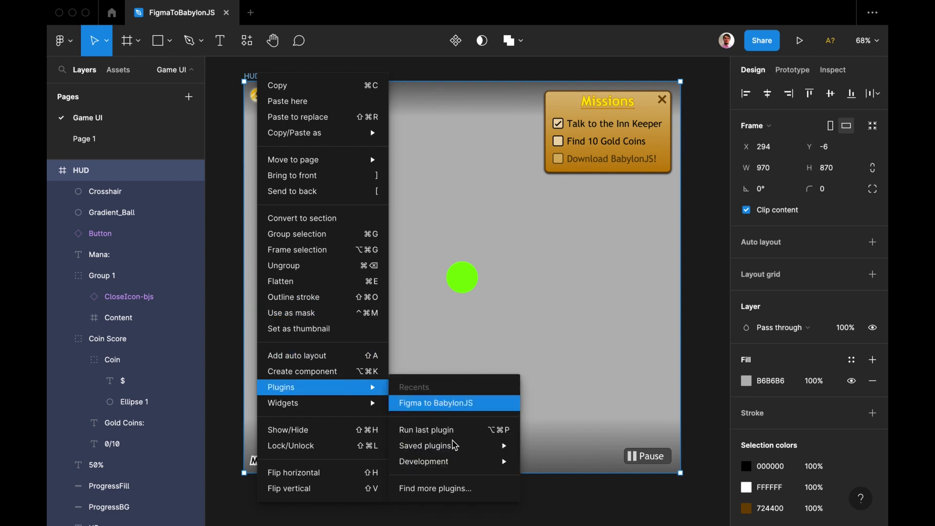
pyautogui.click(445, 490)
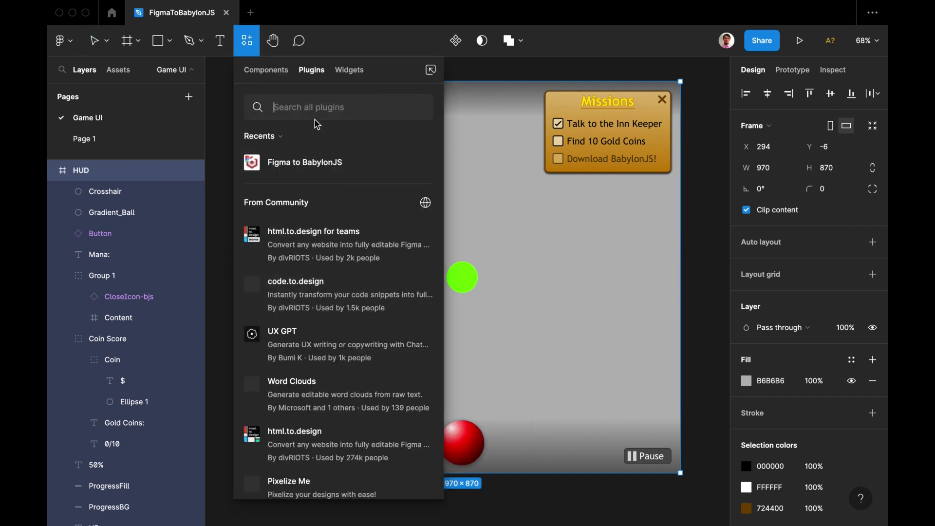
pyautogui.write('fig')
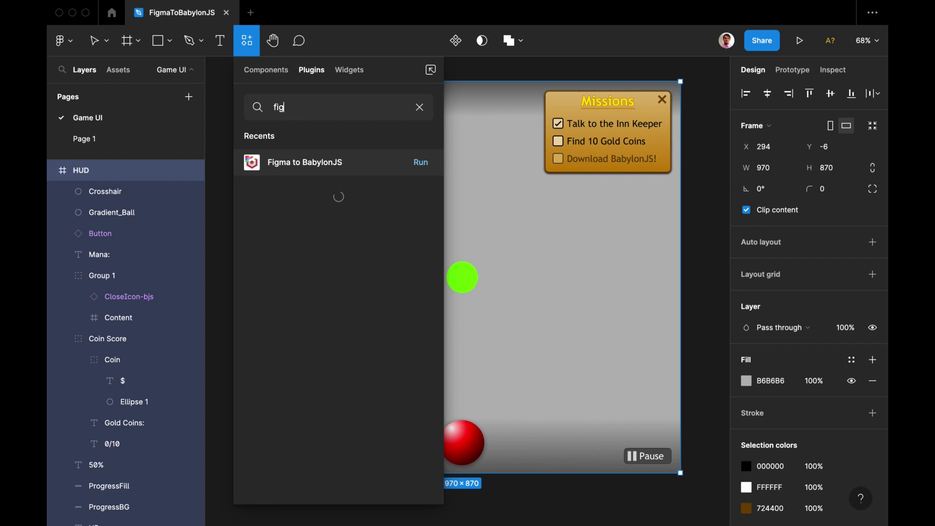
pyautogui.write('ma to babylonjs')
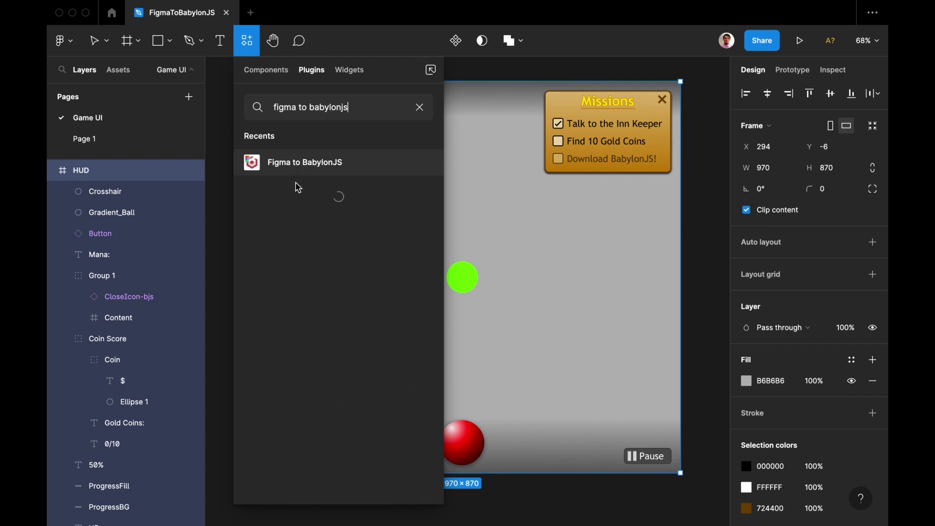
pyautogui.click(355, 166)
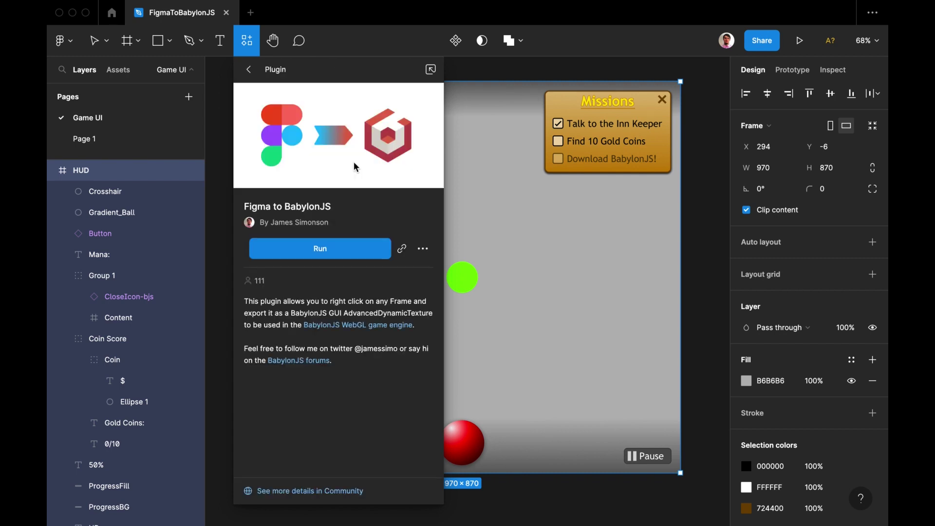
pyautogui.click(339, 253)
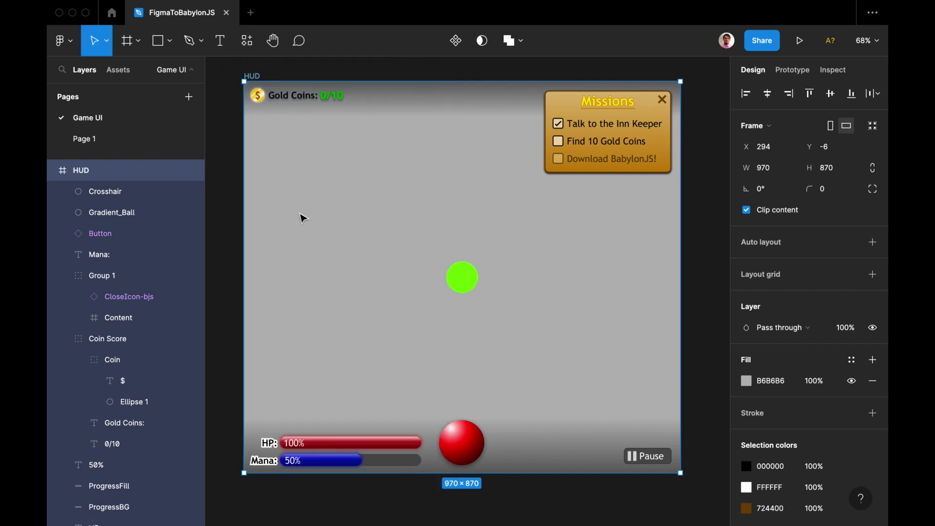
# Bring up the HUD frame's Plugins submenu, then dismiss it, leaving the converter open with button code -bjs
pyautogui.rightClick(253, 79)
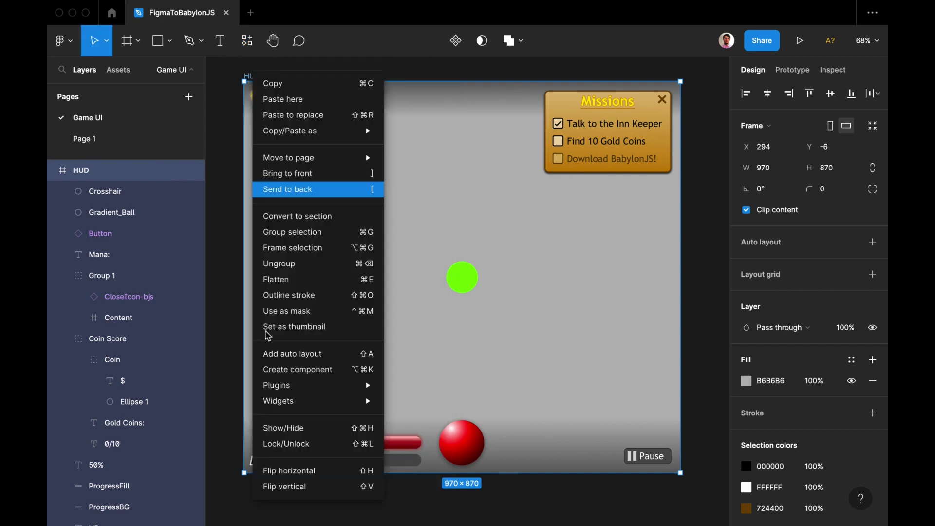
pyautogui.moveTo(289, 387)
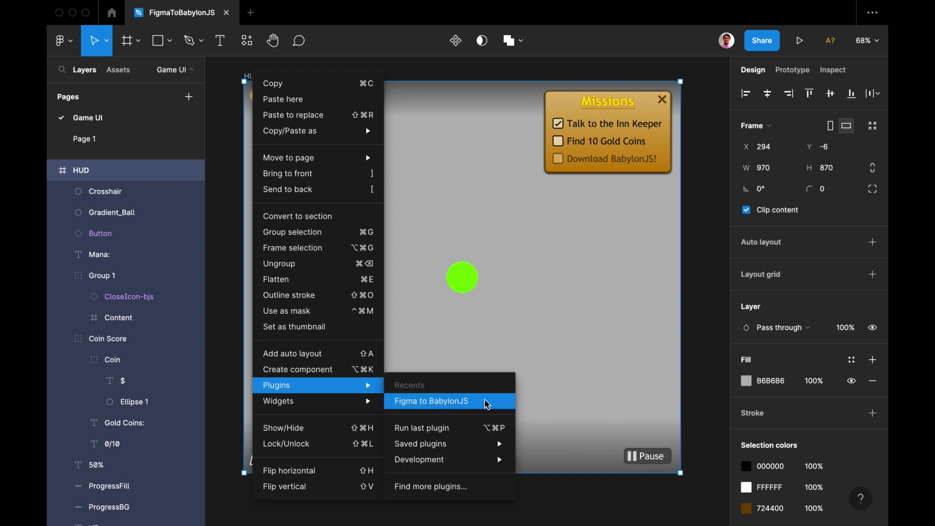
pyautogui.press('Escape')
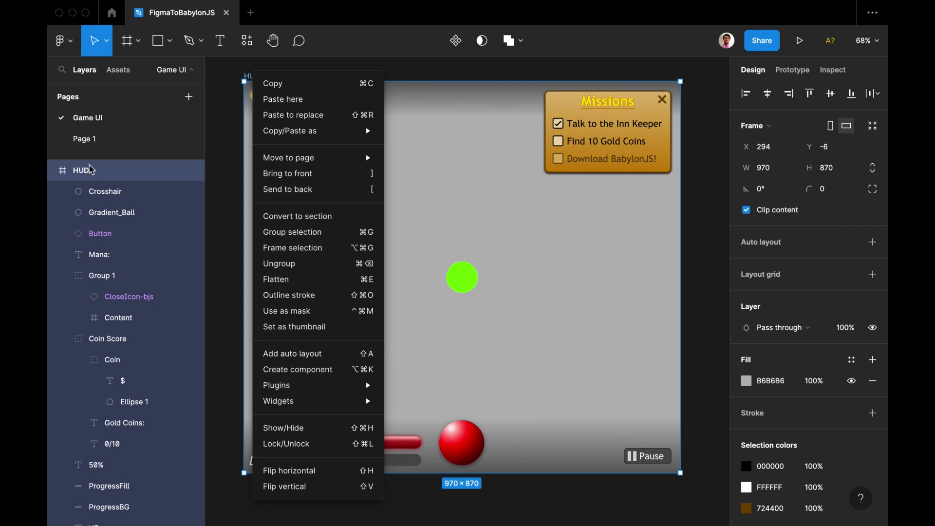
pyautogui.click(526, 183)
pyautogui.scroll(-2, 394, 190)
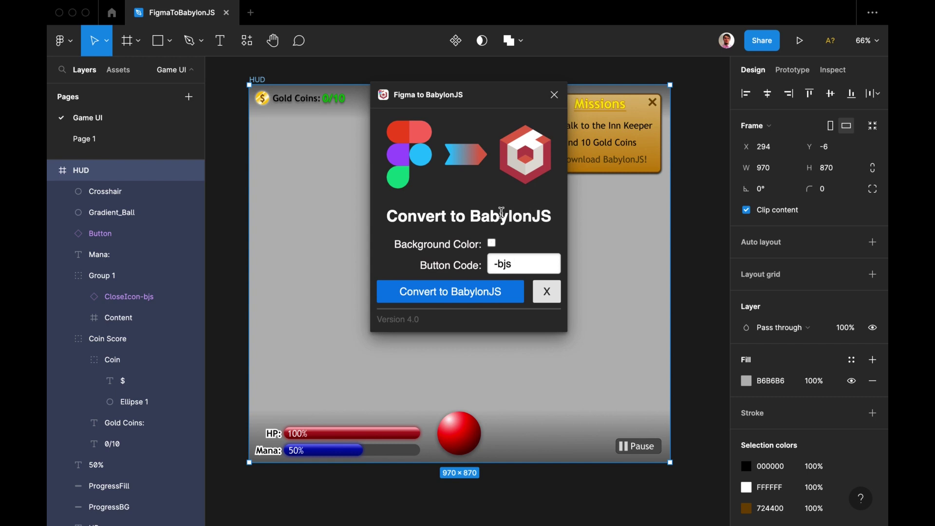
# Disable Background Color, move the converter dialog left clear of Missions, and select the Pause button
pyautogui.click(492, 244)
pyautogui.moveTo(462, 103); pyautogui.dragTo(604, 97)
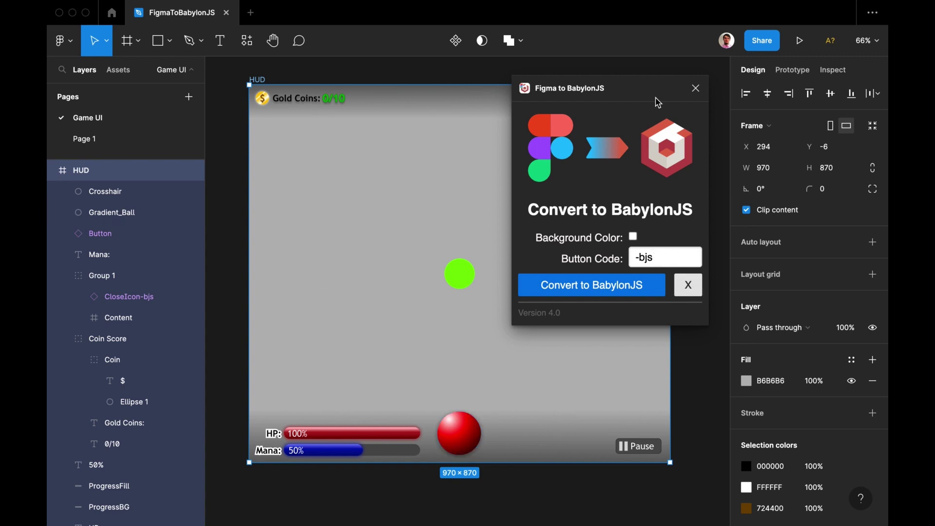
pyautogui.moveTo(657, 102); pyautogui.dragTo(411, 108)
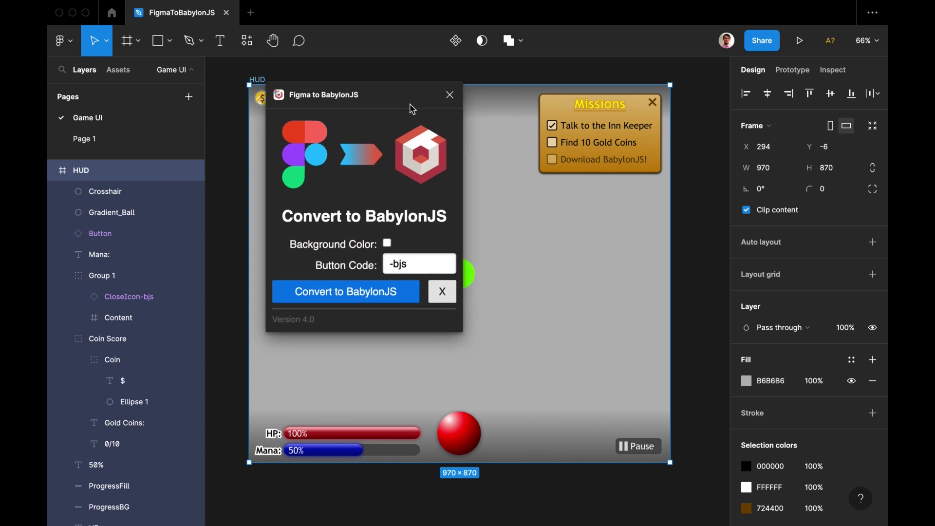
pyautogui.click(644, 453)
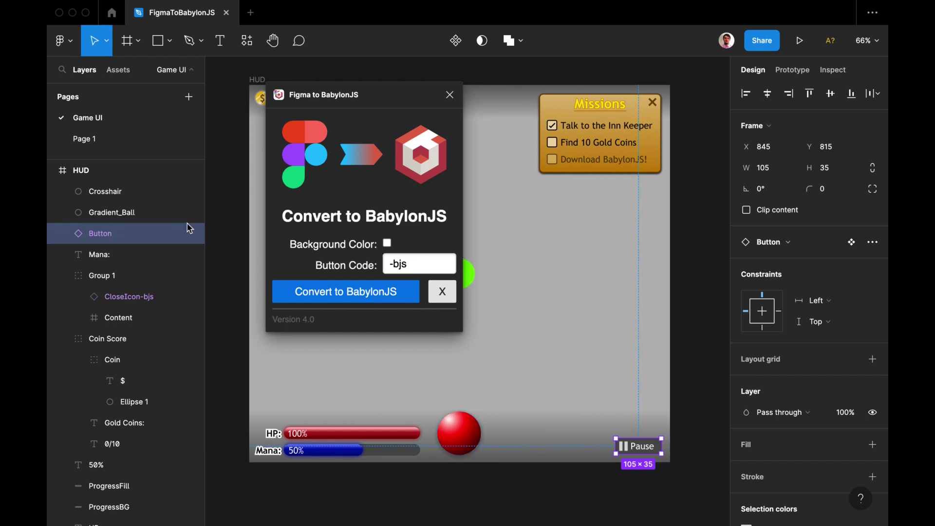
# Rename the Pause button's Button layer to Button-bjs
pyautogui.doubleClick(115, 232)
pyautogui.press('Right')
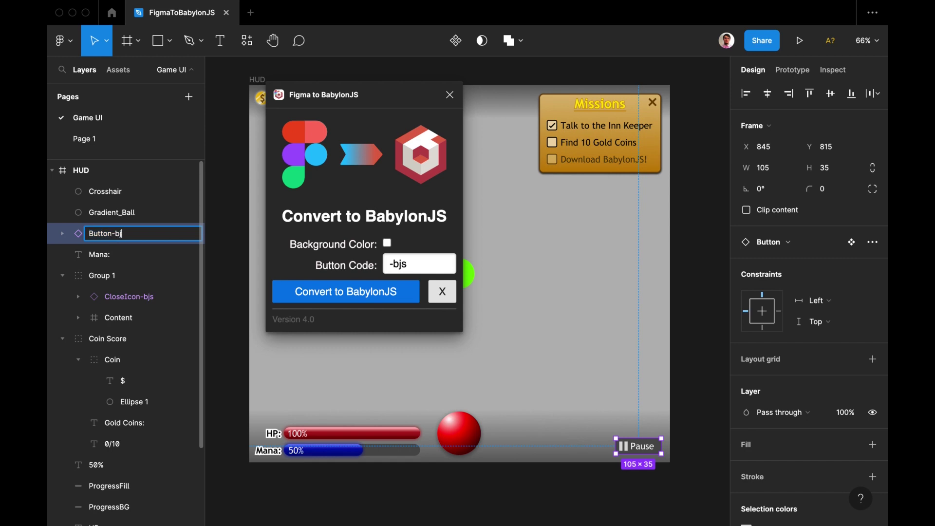
pyautogui.click(116, 258)
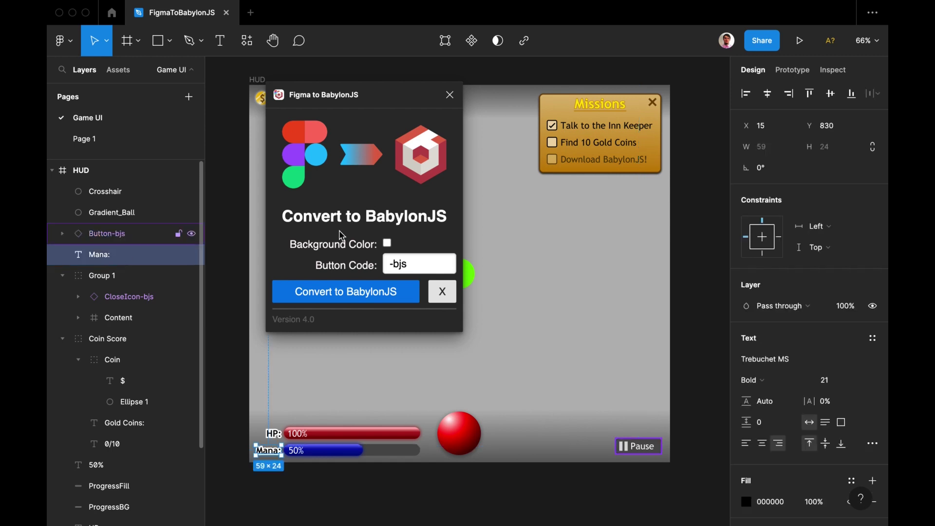
# Reselect the Button-bjs layer and Pause button, then select the HUD's TopGradient strip
pyautogui.click(110, 235)
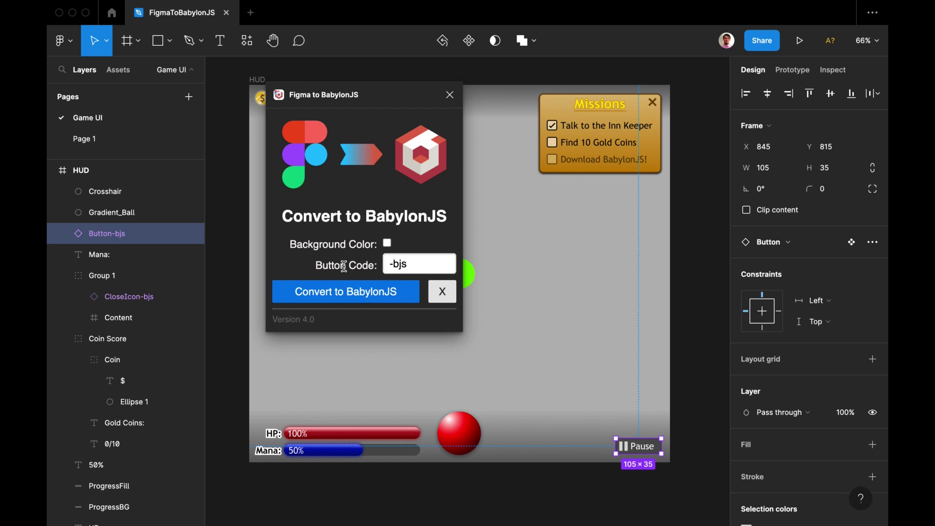
pyautogui.press('Escape')
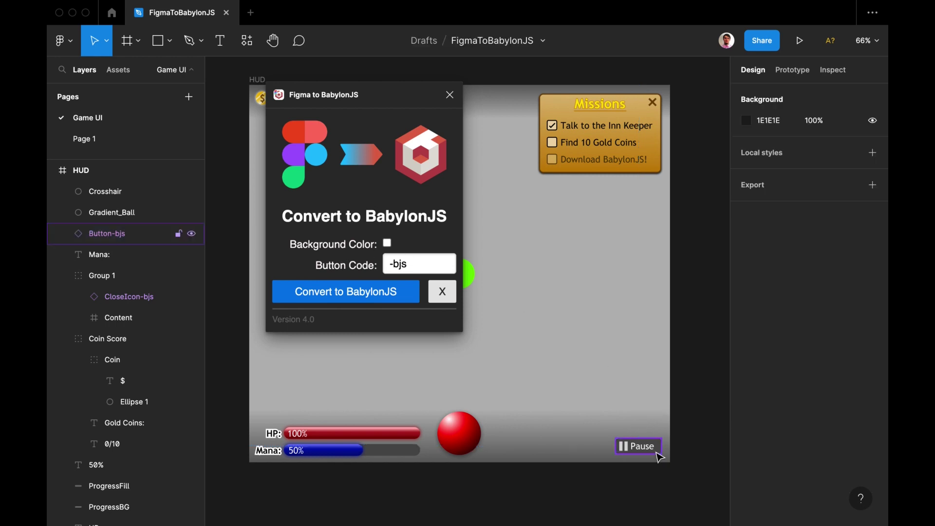
pyautogui.click(644, 457)
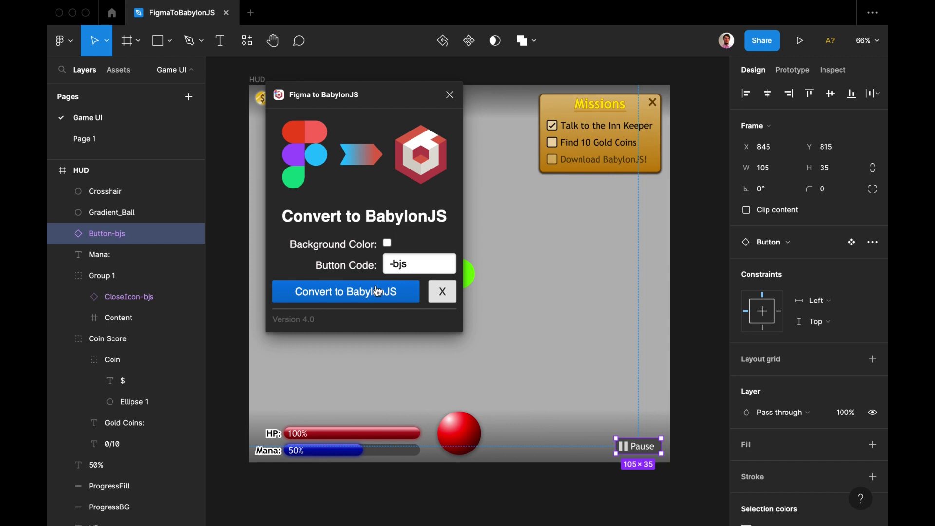
pyautogui.click(389, 78)
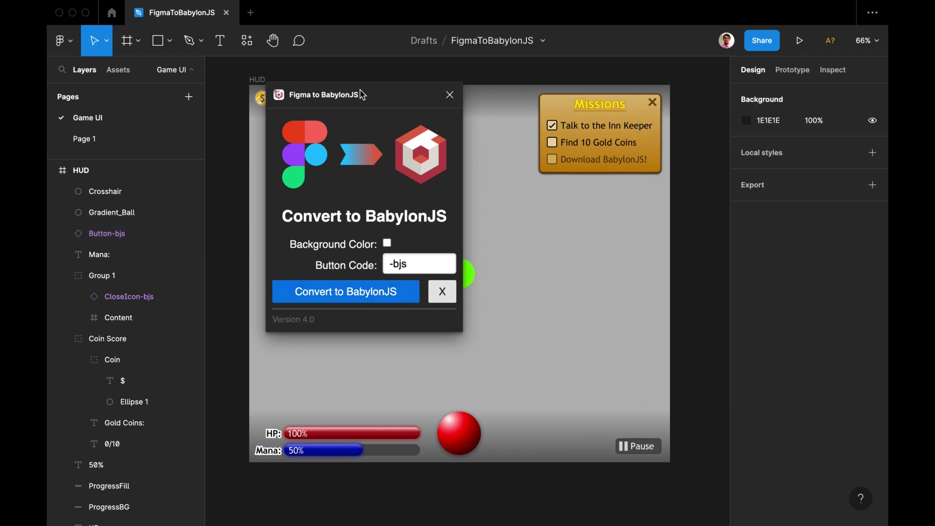
pyautogui.click(257, 93)
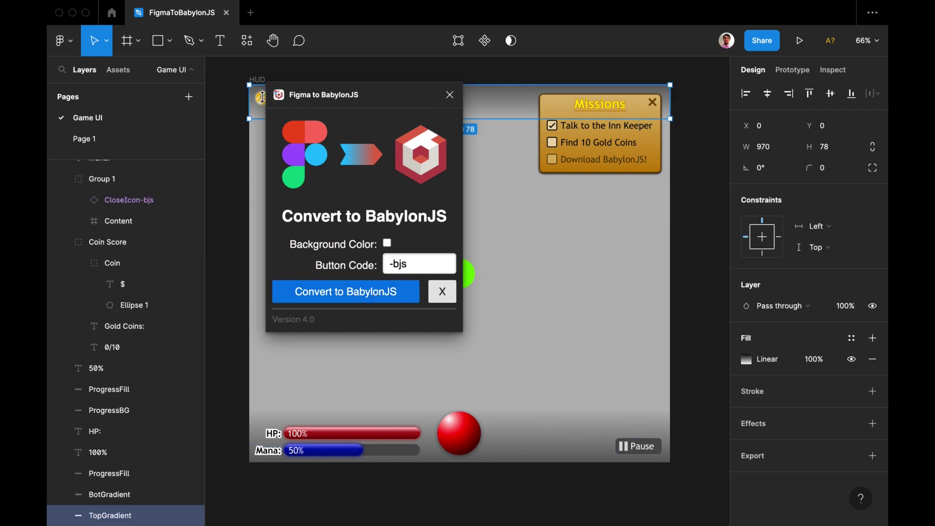
# Run the Figma to BabylonJS plugin on the whole HUD frame
pyautogui.click(450, 94)
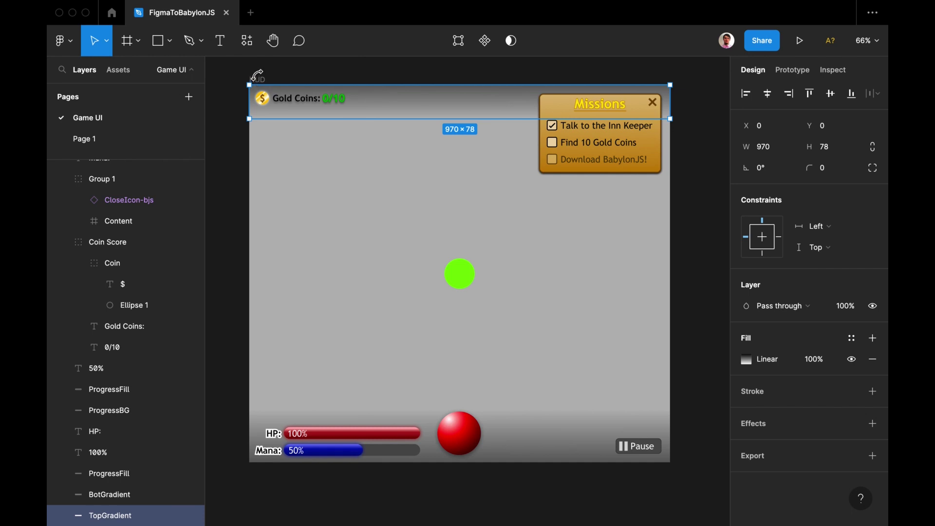
pyautogui.click(258, 80)
pyautogui.rightClick(260, 80)
pyautogui.moveTo(323, 392)
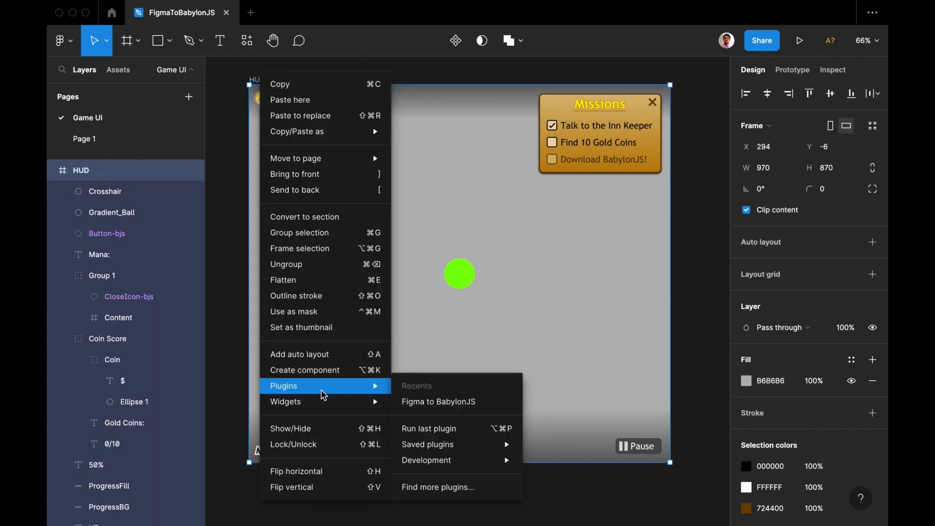
pyautogui.click(431, 402)
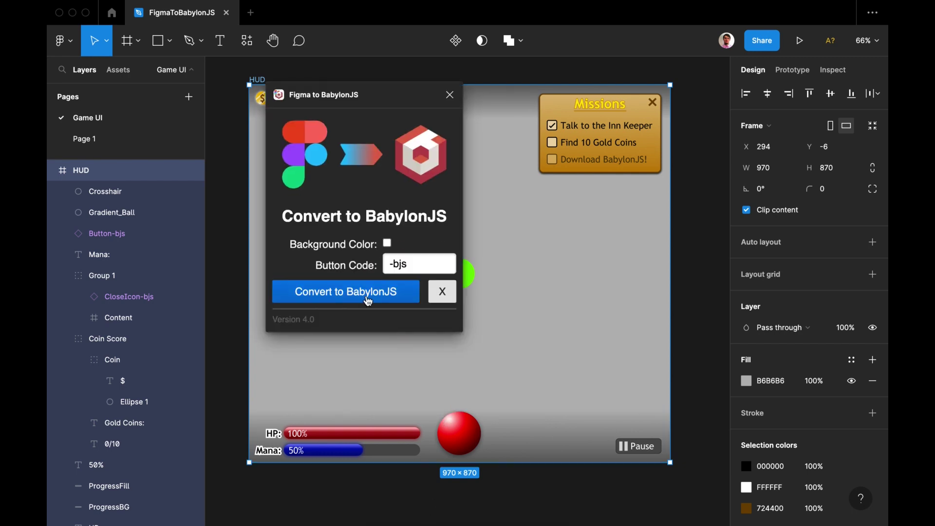
# Convert the HUD to BabylonJS GUI and save it as HUD.json, replacing the old file
pyautogui.click(369, 301)
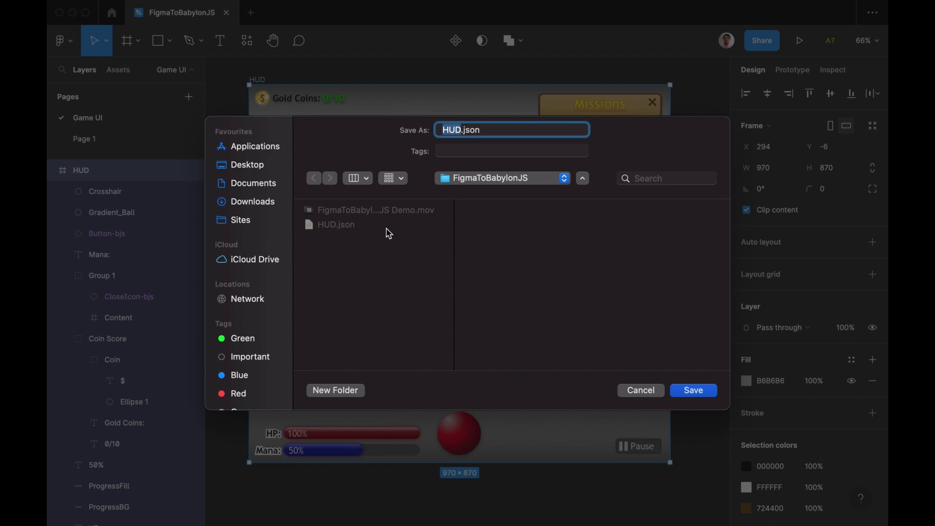
pyautogui.click(689, 393)
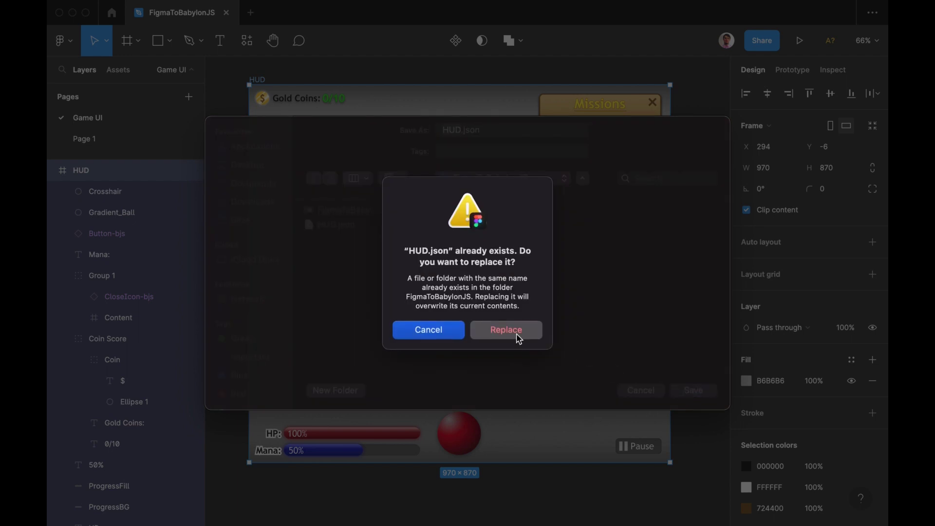
pyautogui.click(517, 335)
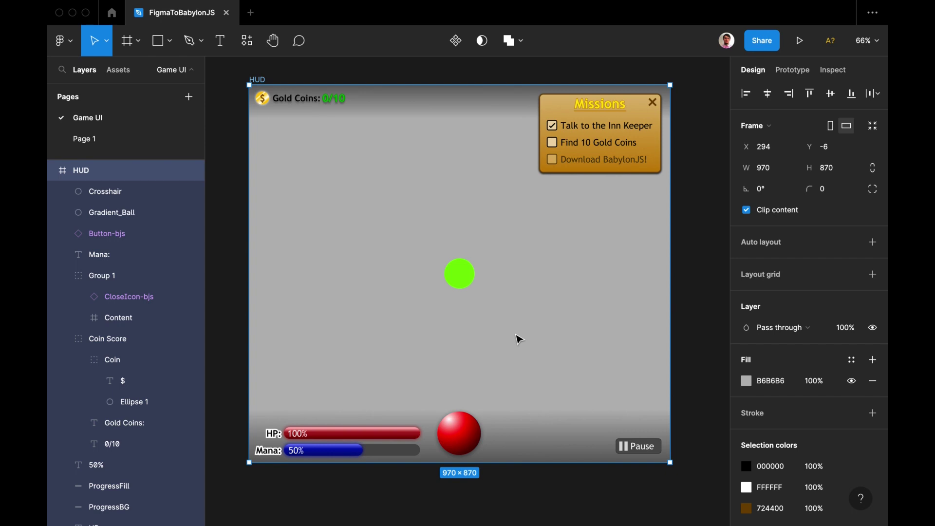
# Open HUD.json from Finder in Visual Studio Code, full screen
pyautogui.press('super+Tab')
pyautogui.press('super+Tab')
pyautogui.press('super+Tab')
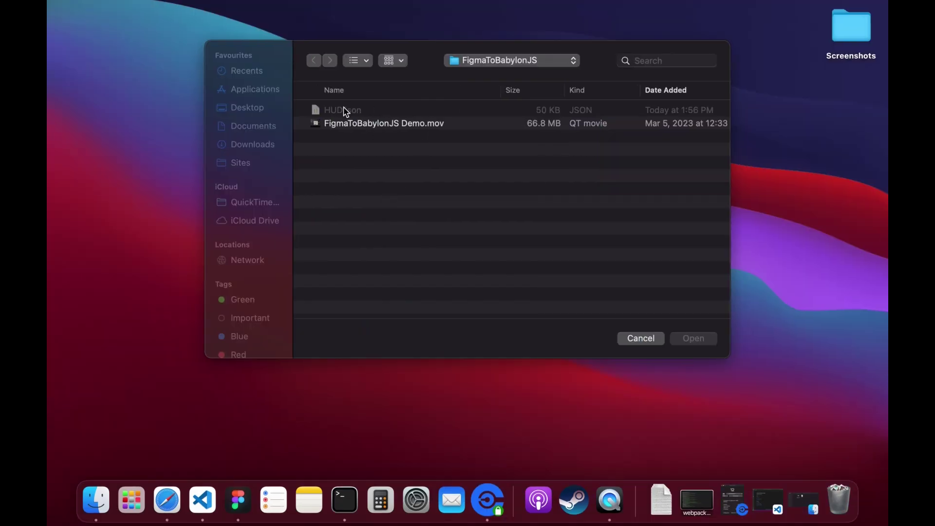
pyautogui.doubleClick(344, 110)
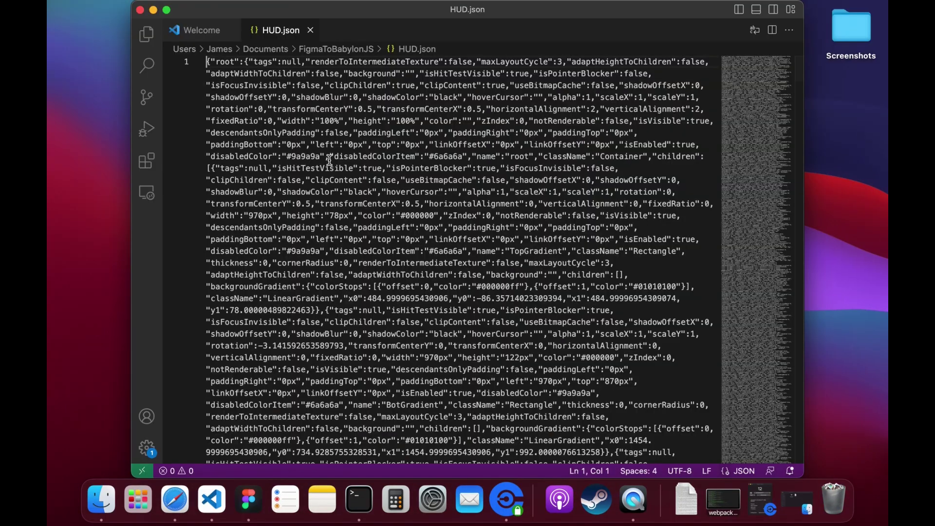
pyautogui.click(167, 10)
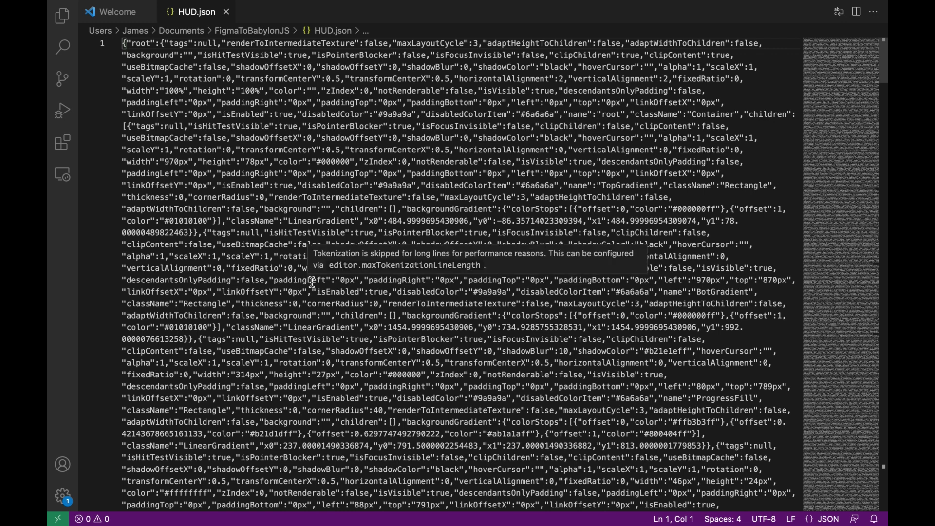
# Reformat the JSON with Format Document from the Command Palette
pyautogui.press('F2')
pyautogui.press('super+shift+p')
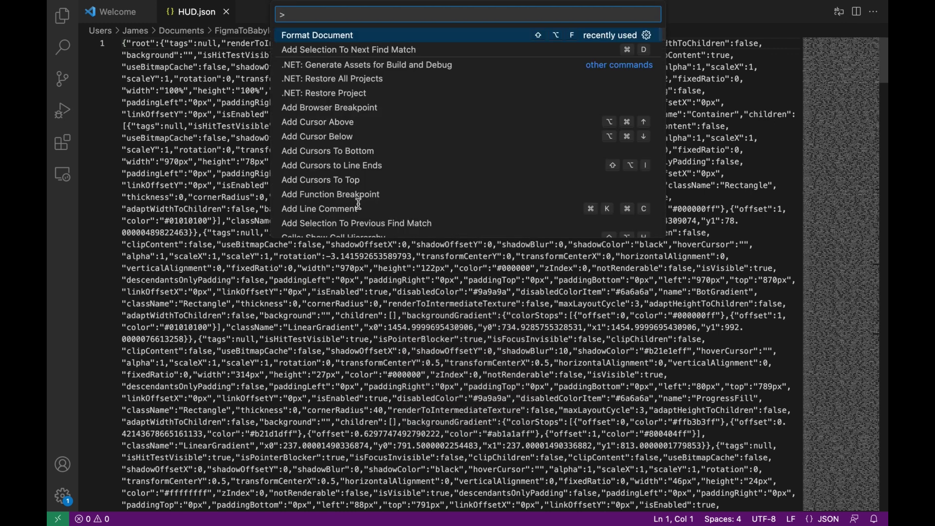
pyautogui.click(332, 37)
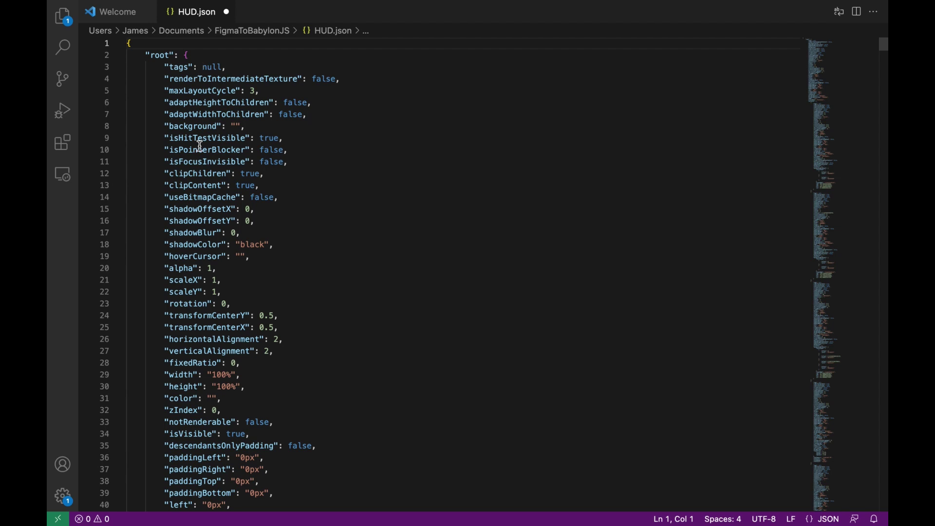
# Scroll through HUD.json, selecting the Container type on line 48
pyautogui.scroll(-7, 201, 146)
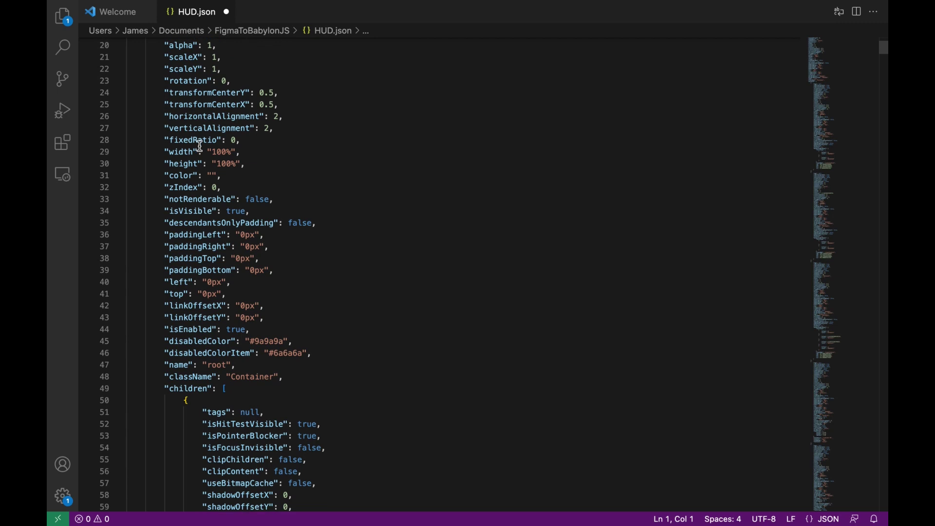
pyautogui.scroll(-3, 190, 251)
pyautogui.scroll(2, 191, 249)
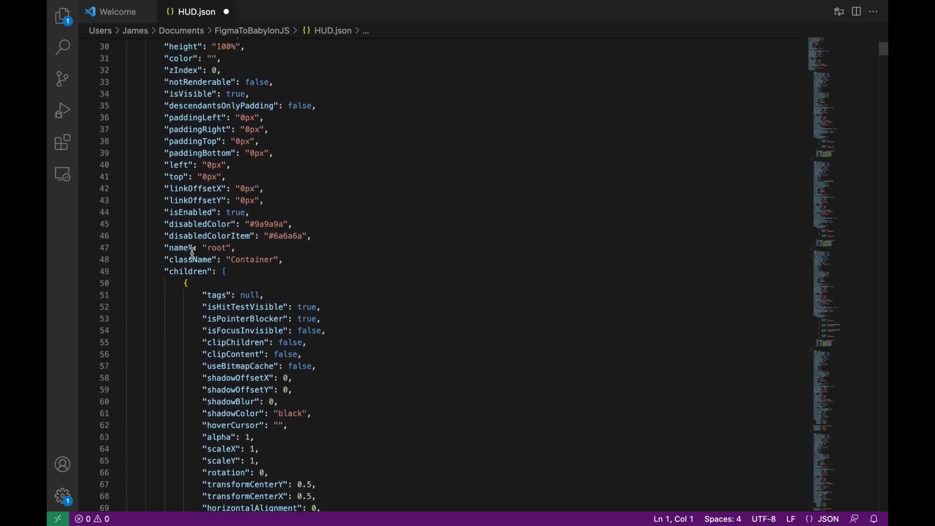
pyautogui.doubleClick(251, 324)
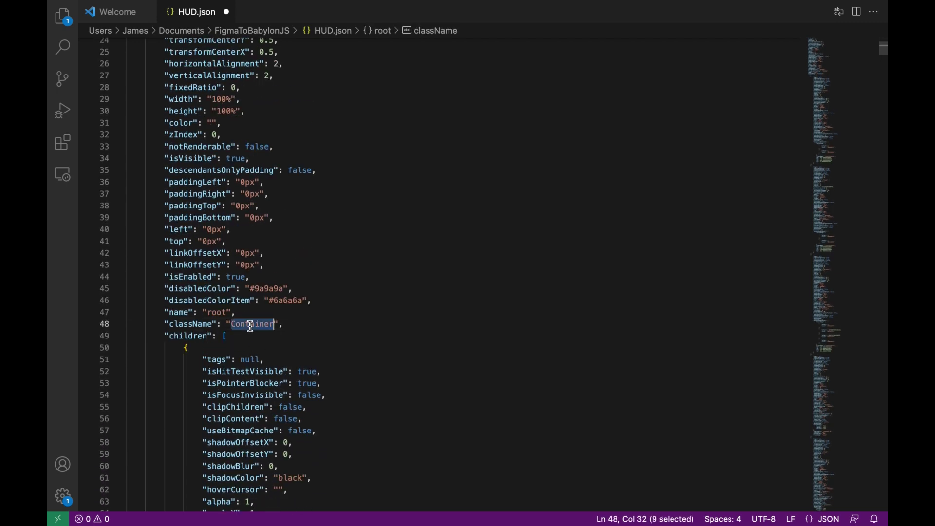
pyautogui.scroll(-7, 250, 325)
pyautogui.scroll(-2, 251, 326)
pyautogui.scroll(1, 251, 327)
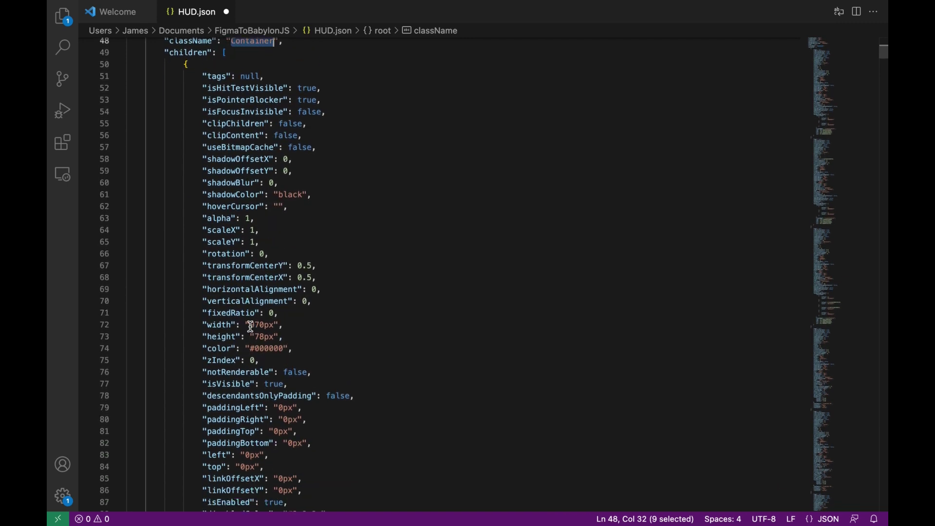
pyautogui.scroll(-3, 251, 326)
pyautogui.scroll(-6, 251, 327)
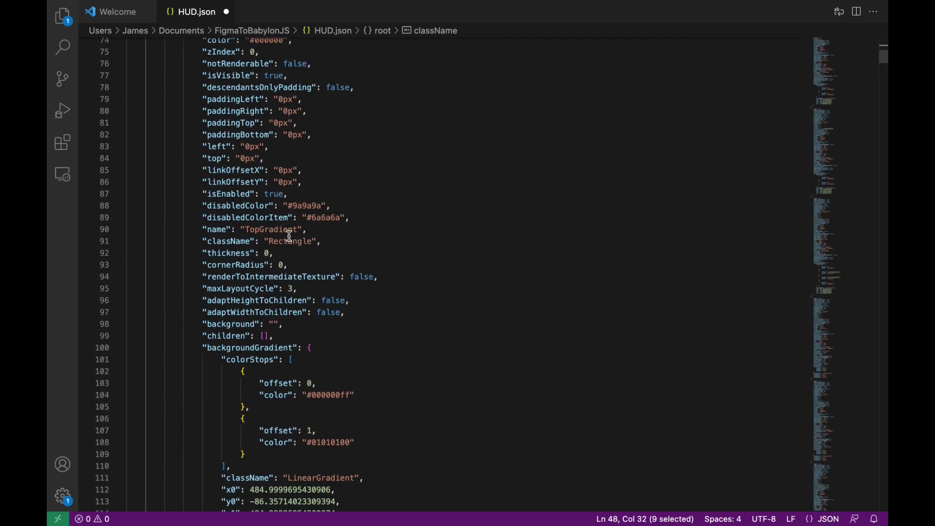
# Scroll down to the HP: text block and select its 21px font size
pyautogui.scroll(-7, 287, 242)
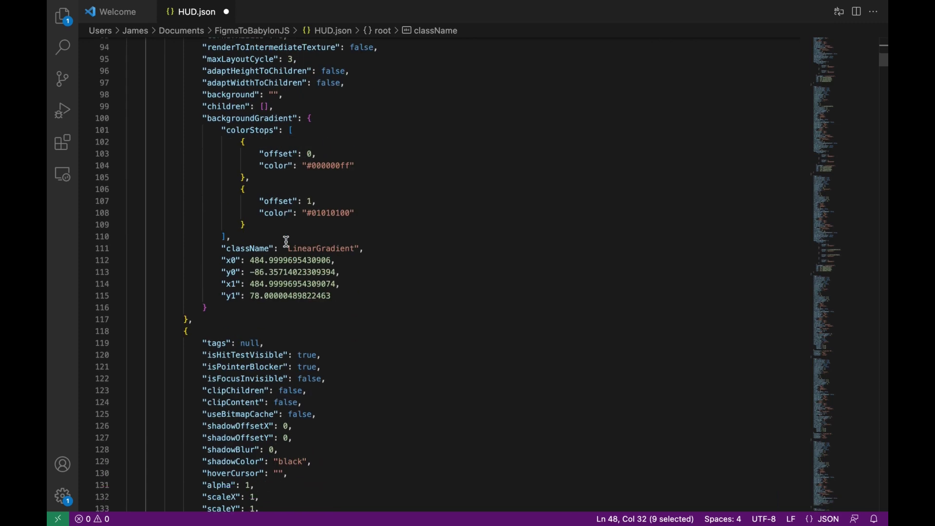
pyautogui.scroll(-20, 287, 242)
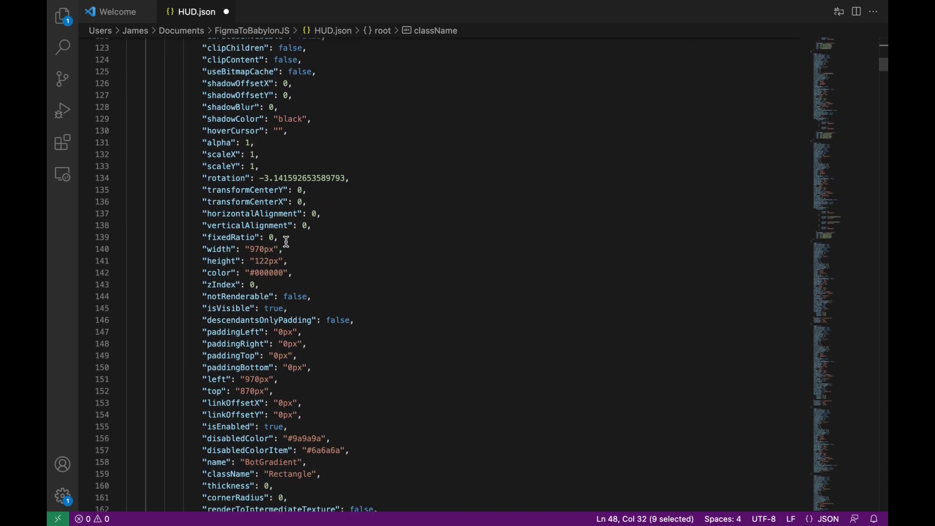
pyautogui.scroll(-13, 287, 243)
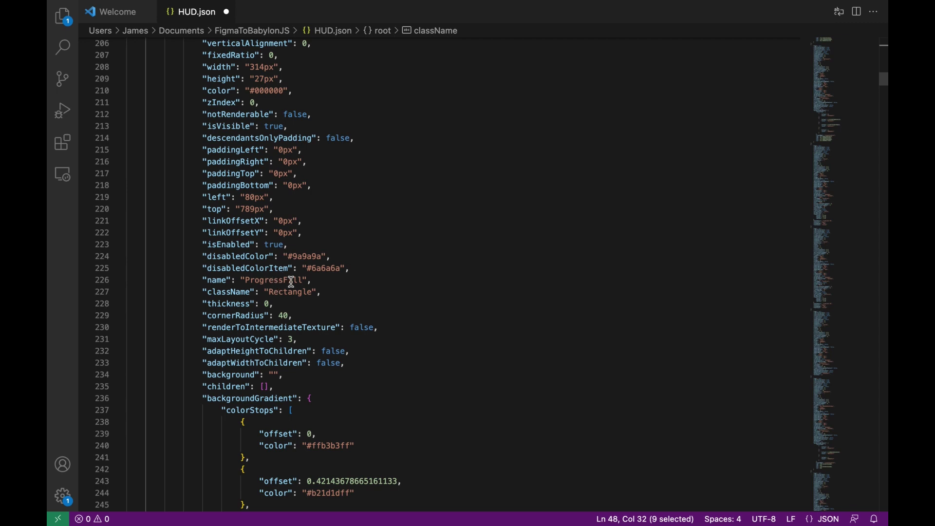
pyautogui.scroll(-14, 288, 280)
pyautogui.scroll(-18, 292, 282)
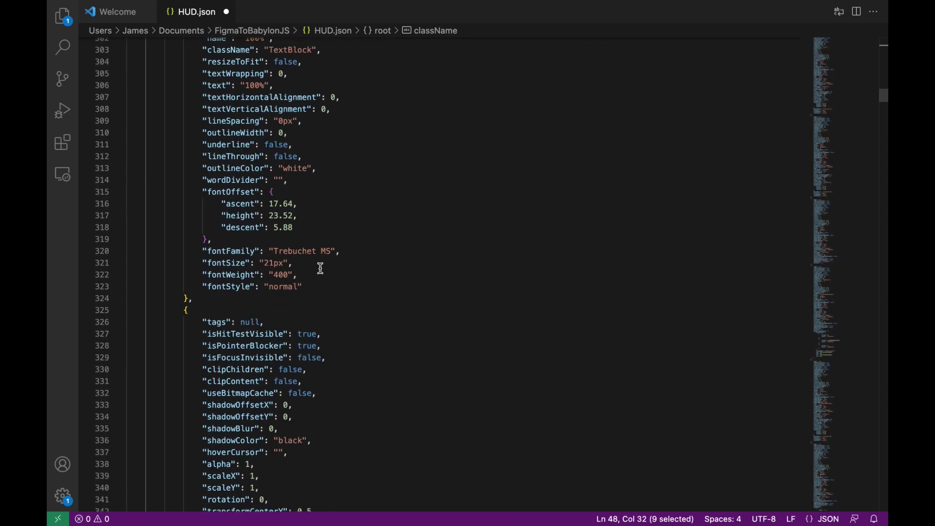
pyautogui.moveTo(341, 249); pyautogui.dragTo(243, 246)
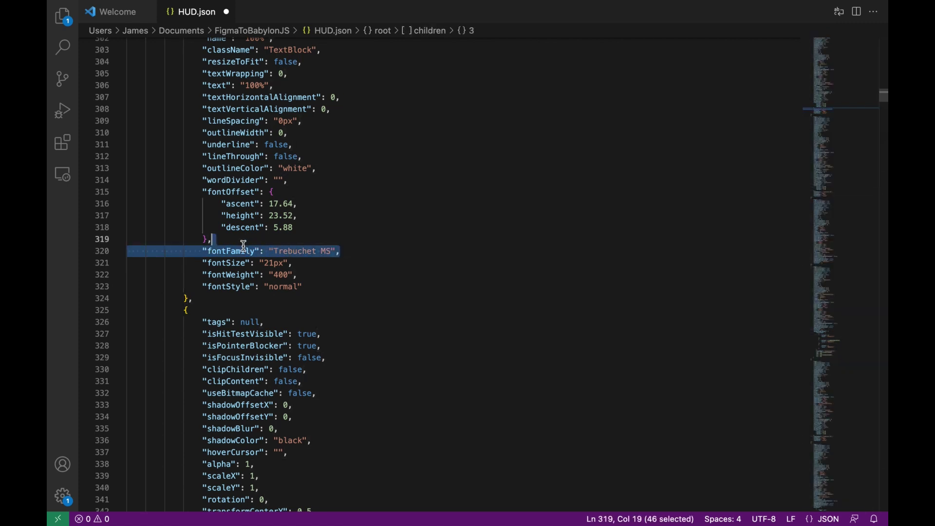
pyautogui.doubleClick(263, 262)
pyautogui.scroll(-15, 244, 336)
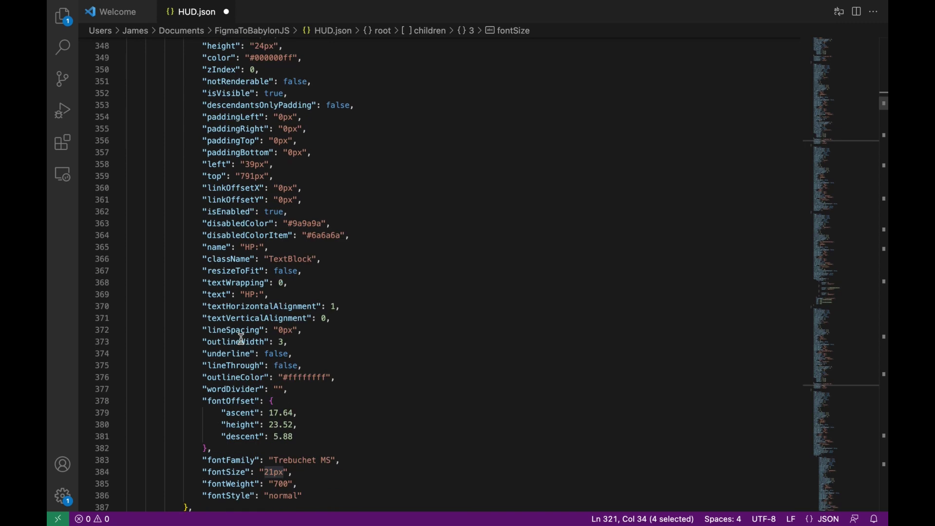
# Leave full-screen VS Code and bring up the Babylon.js Gui Editor tab in Safari
pyautogui.hotkey('ctrl', 'Left')
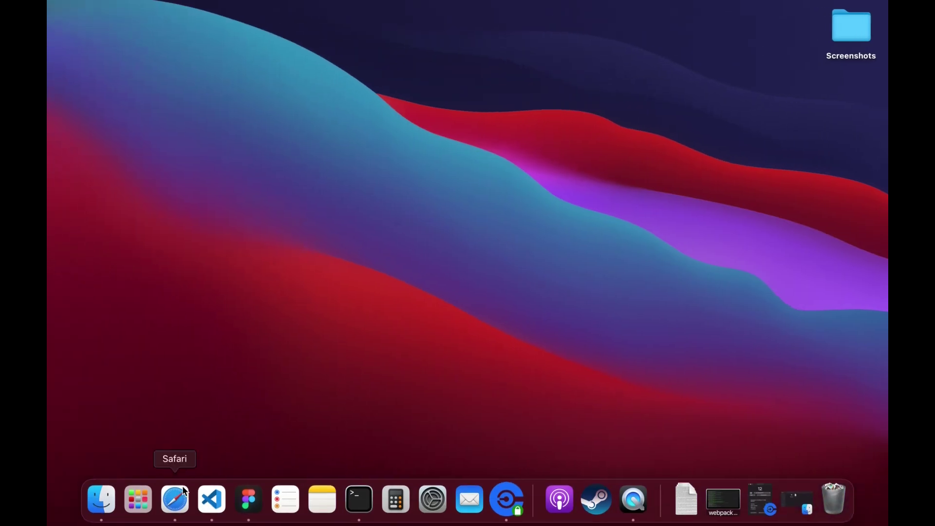
pyautogui.click(184, 489)
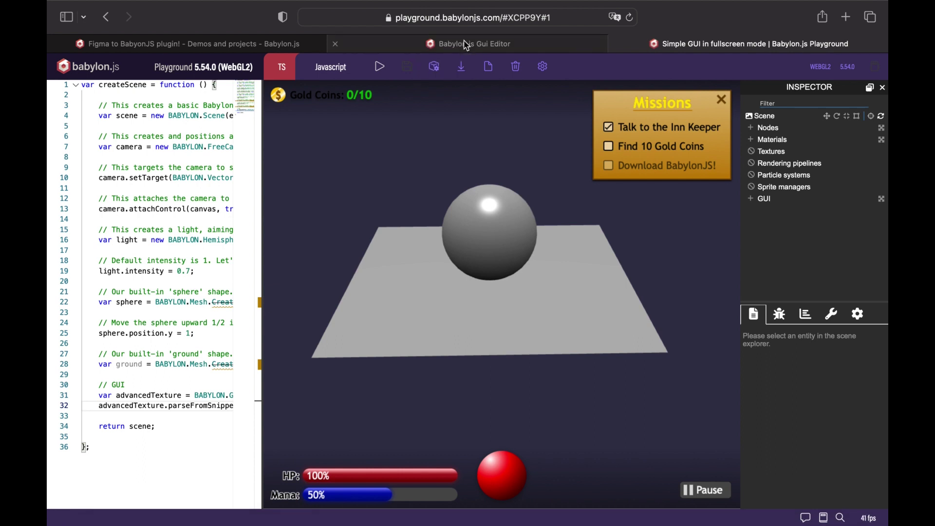
pyautogui.click(466, 45)
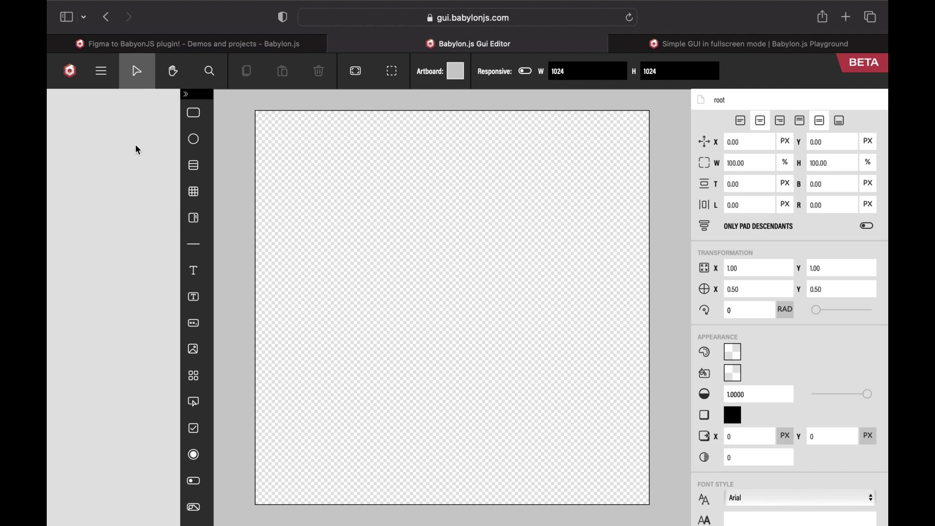
# Load HUD.json into the GUI Editor through Options > Load
pyautogui.click(103, 77)
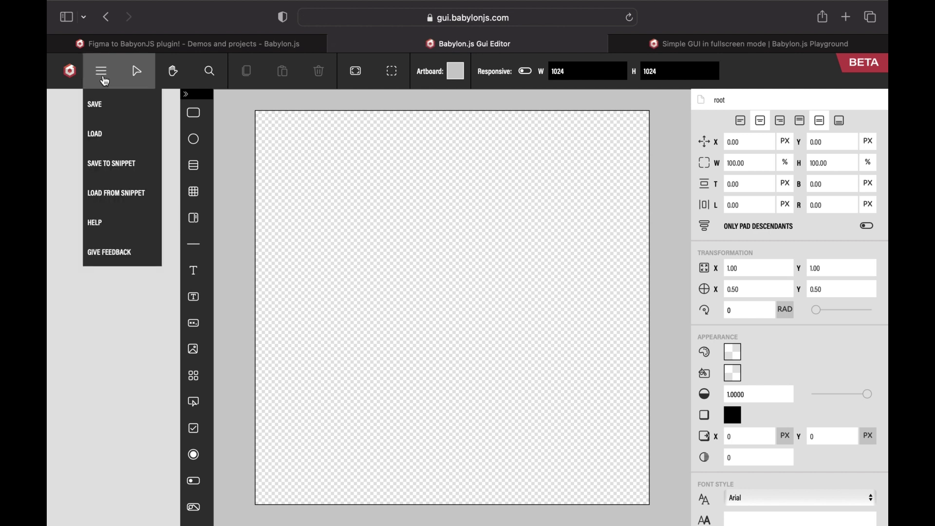
pyautogui.click(123, 136)
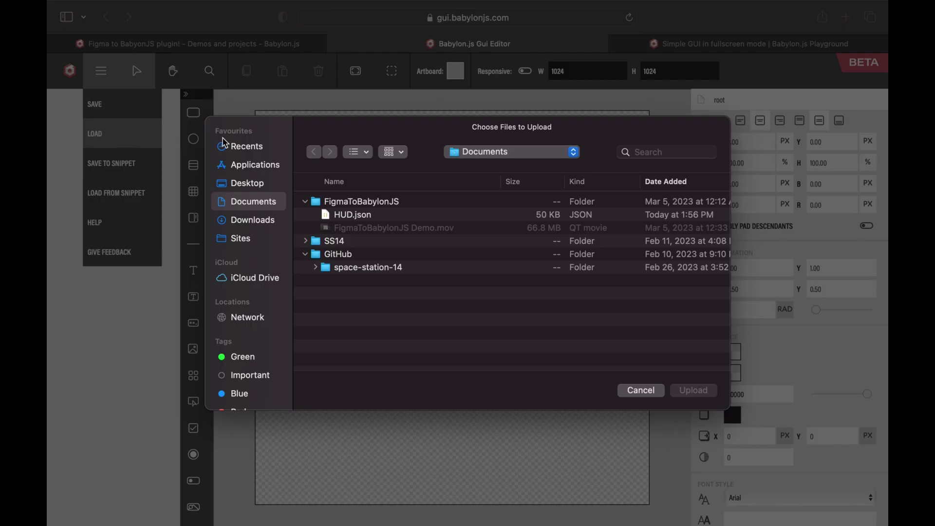
pyautogui.click(358, 219)
pyautogui.doubleClick(358, 216)
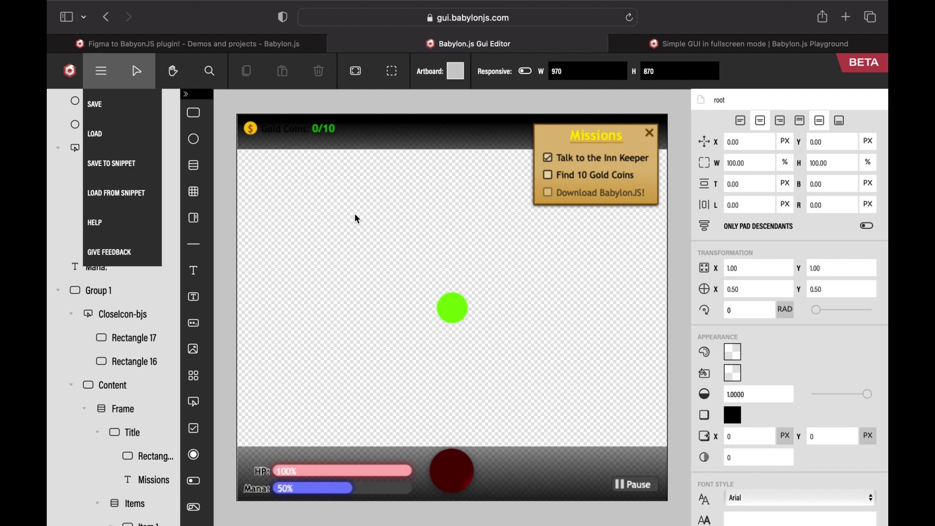
pyautogui.click(357, 219)
pyautogui.scroll(5, 357, 218)
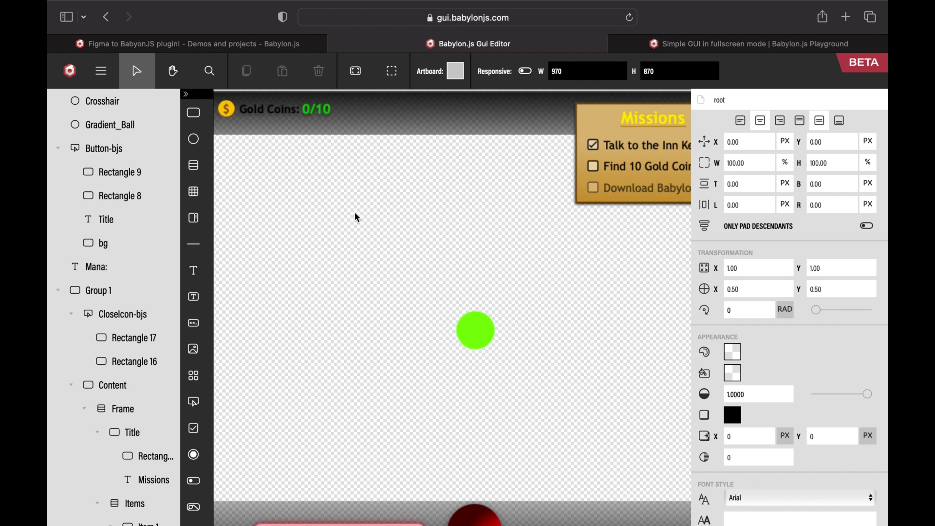
pyautogui.scroll(-5, 357, 218)
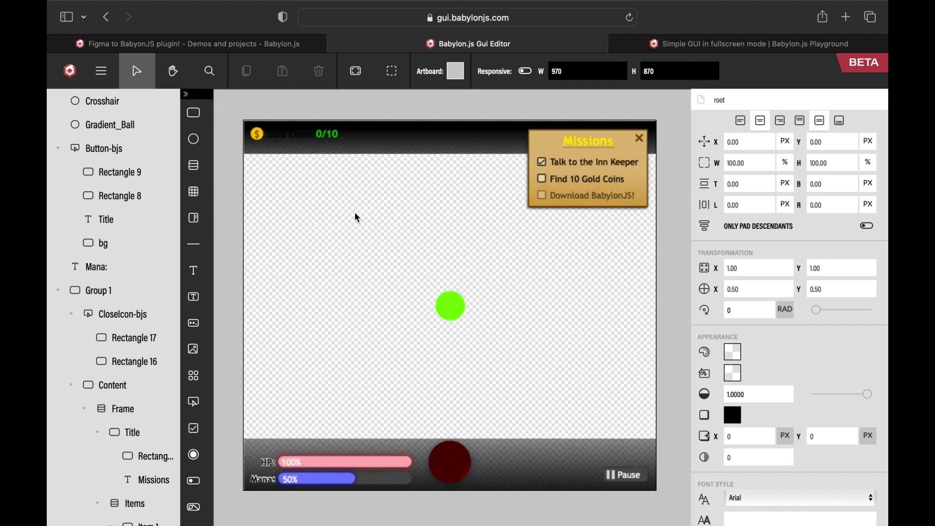
pyautogui.scroll(3, 357, 217)
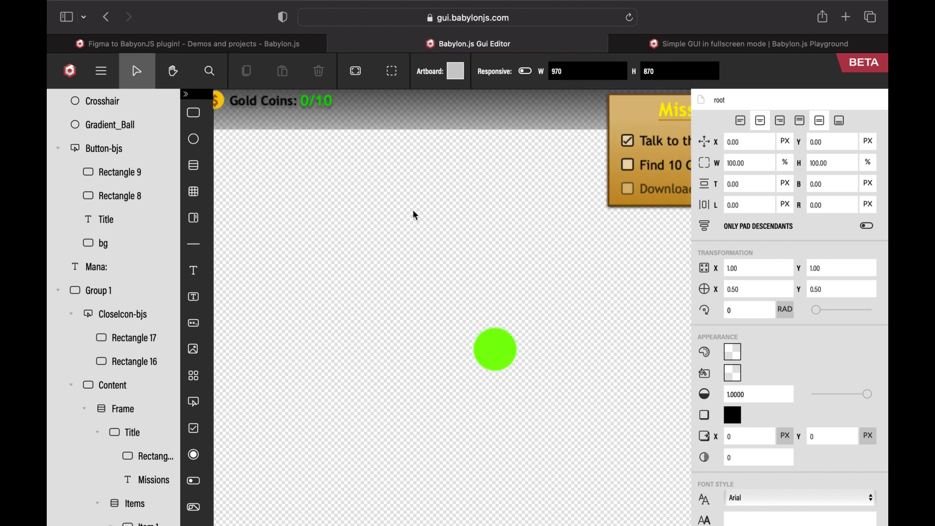
pyautogui.scroll(-3, 415, 222)
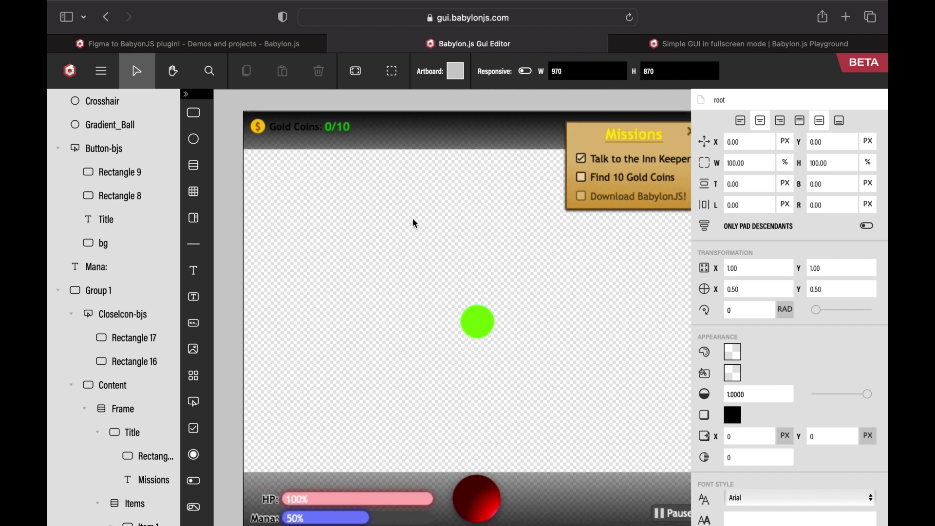
# Start loading a GUI from a snippet ID, then cancel the prompt
pyautogui.click(102, 70)
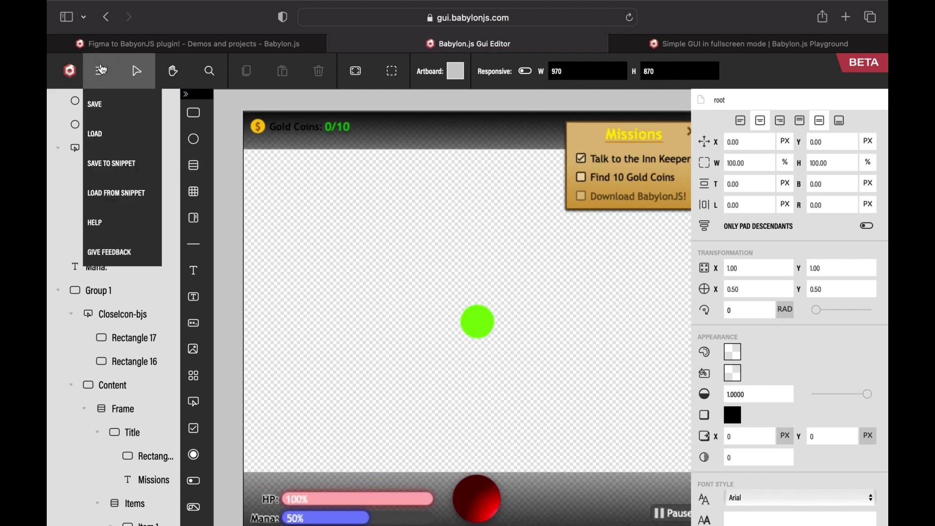
pyautogui.click(138, 203)
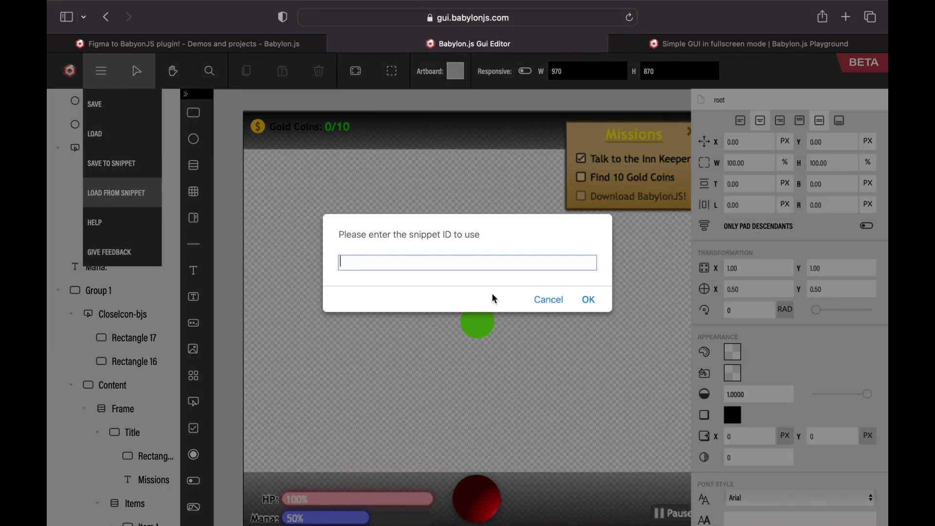
pyautogui.click(557, 300)
# Save the HUD as online snippet ANT3E5, copy its ID, and return to the Playground
pyautogui.click(101, 73)
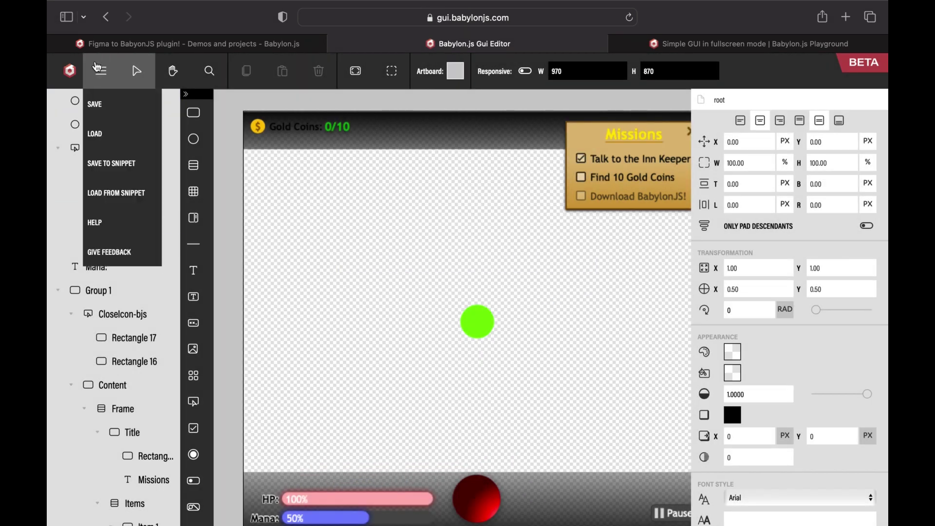
pyautogui.click(112, 176)
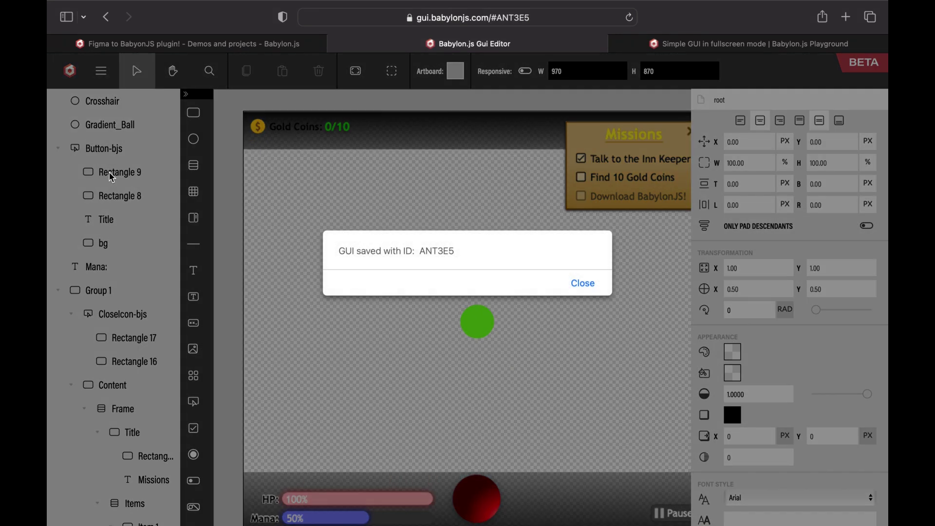
pyautogui.doubleClick(424, 253)
pyautogui.press('super+c')
pyautogui.click(570, 283)
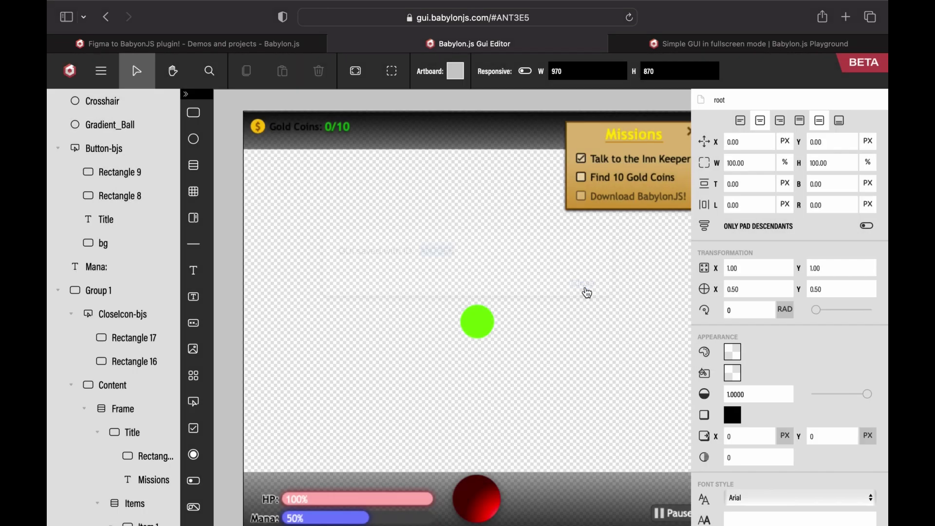
pyautogui.hotkey('ctrl', 'Tab')
pyautogui.hscroll(1, 157, 371)
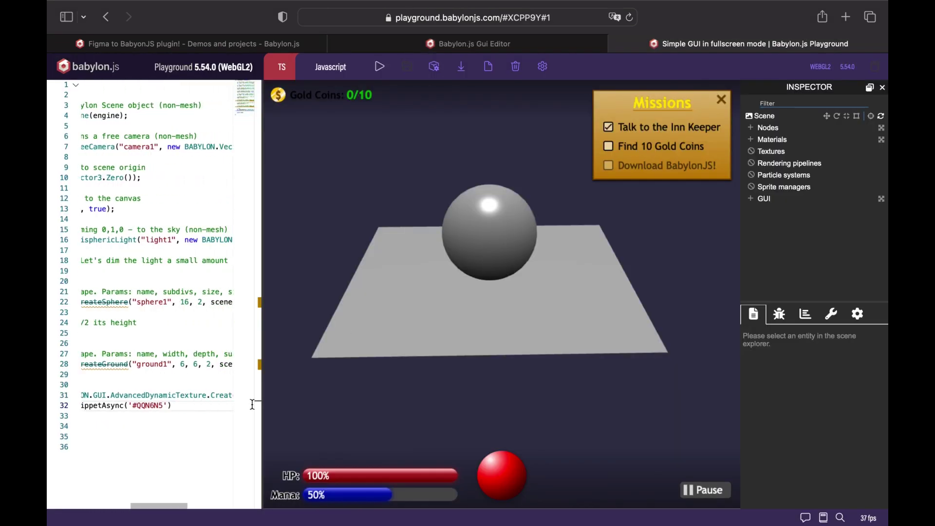
# Replace the snippet ID QQN6N5 on line 32 with #ANT3E5
pyautogui.doubleClick(153, 406)
pyautogui.press('super+v')
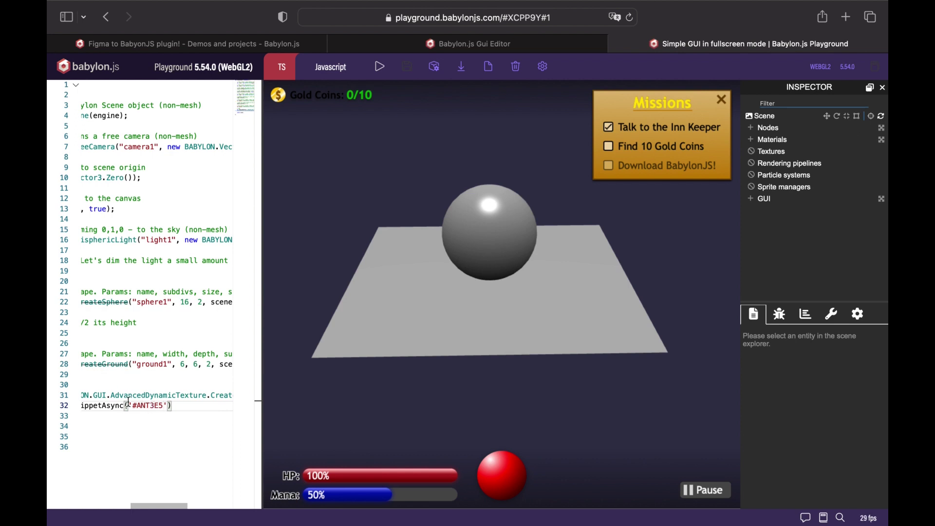
pyautogui.hscroll(-5, 128, 402)
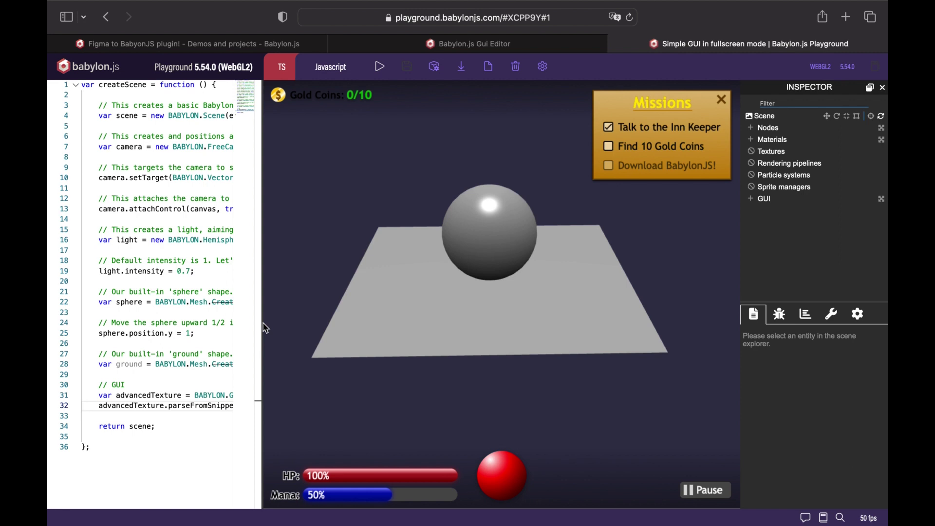
# Resize the code editor split, rerun the scene, and bring up Figma for comparison
pyautogui.moveTo(259, 321); pyautogui.dragTo(535, 345)
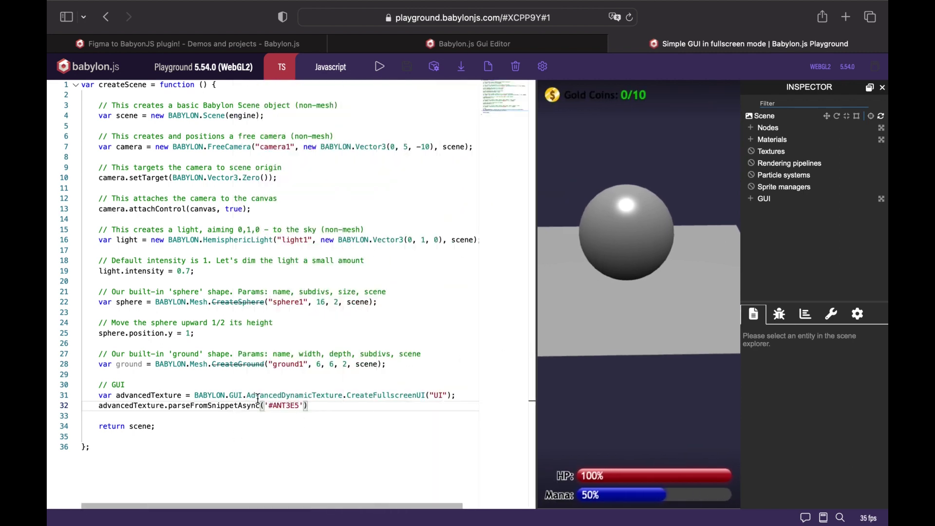
pyautogui.hscroll(1, 258, 399)
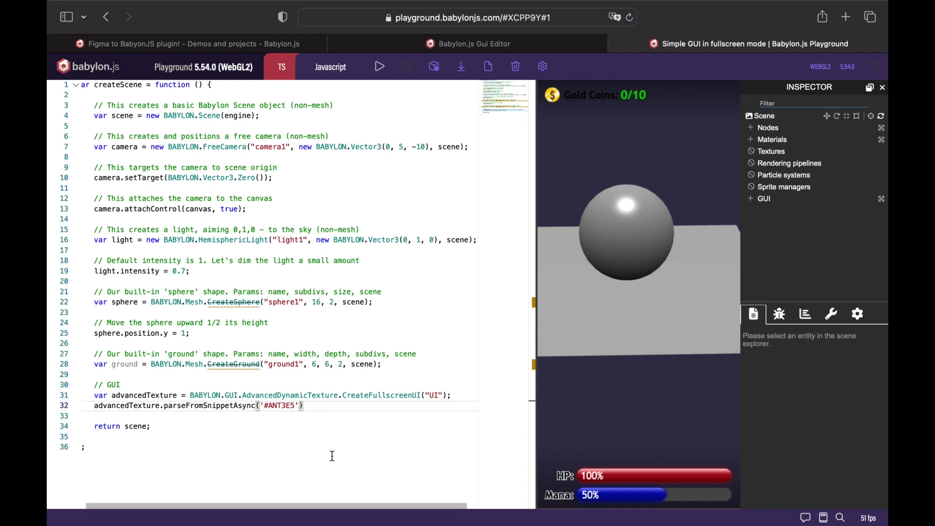
pyautogui.moveTo(538, 287); pyautogui.dragTo(258, 259)
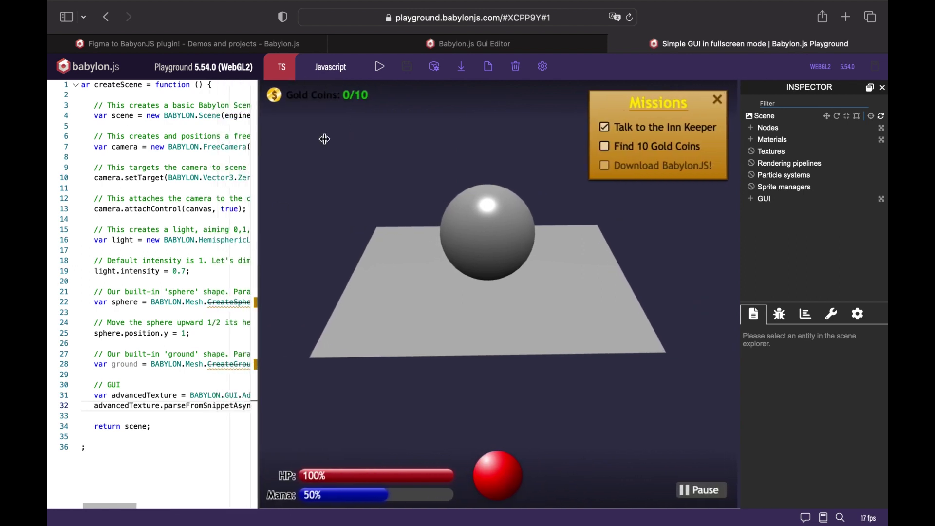
pyautogui.click(387, 68)
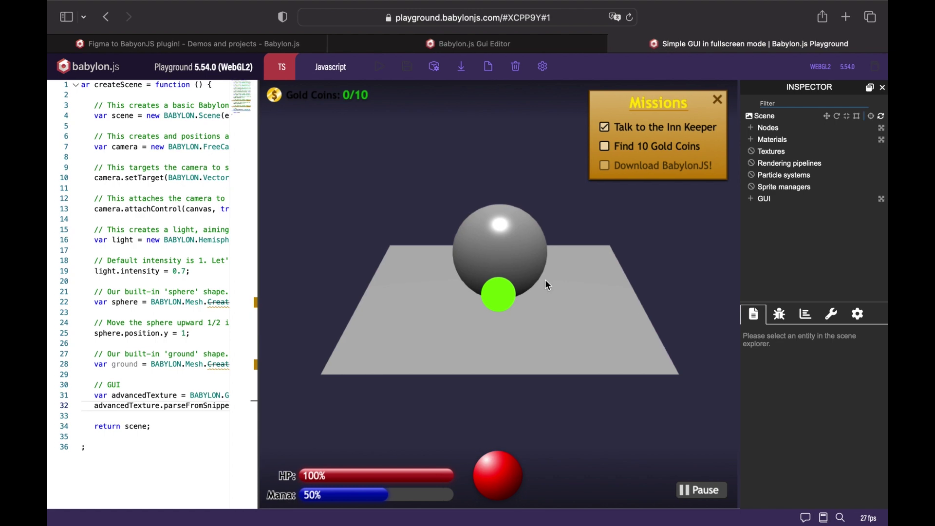
pyautogui.press('super+Tab')
pyautogui.press('super+Tab')
pyautogui.press('super+Tab')
pyautogui.press('super+Tab')
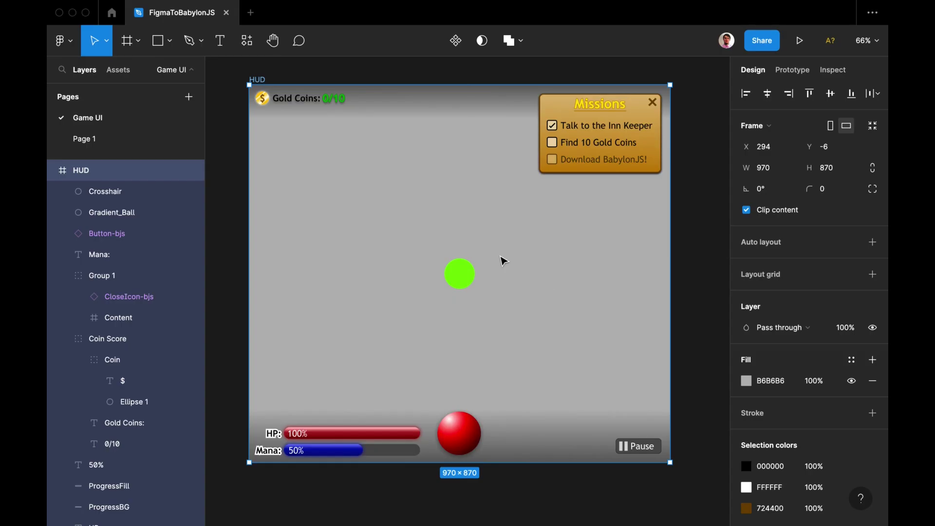
# Flip between the Playground render and the Figma design, ending on the Playground
pyautogui.hotkey('ctrl', 'Left')
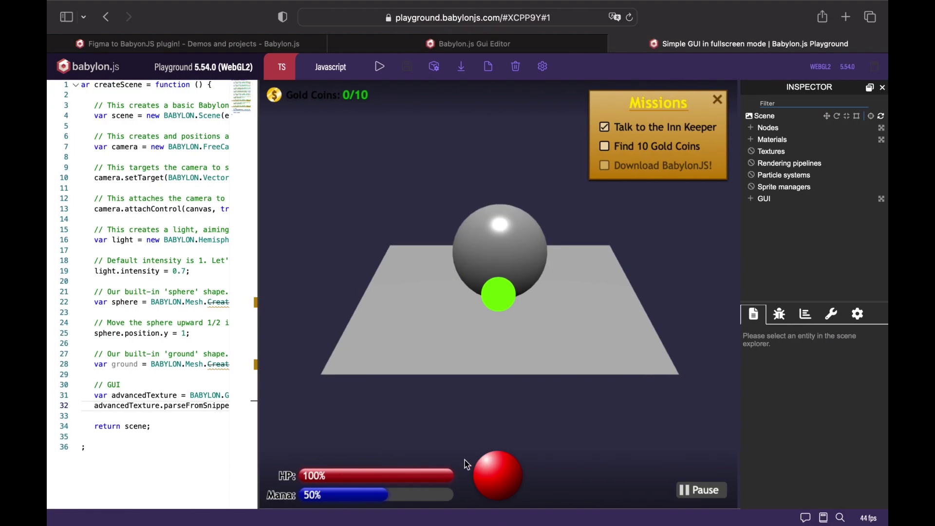
pyautogui.hotkey('ctrl', 'Right')
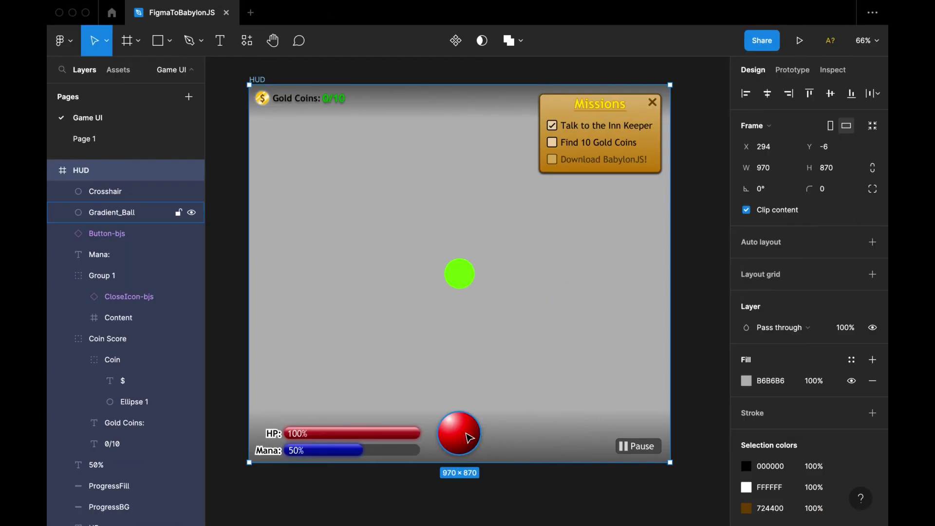
pyautogui.hotkey('ctrl', 'Left')
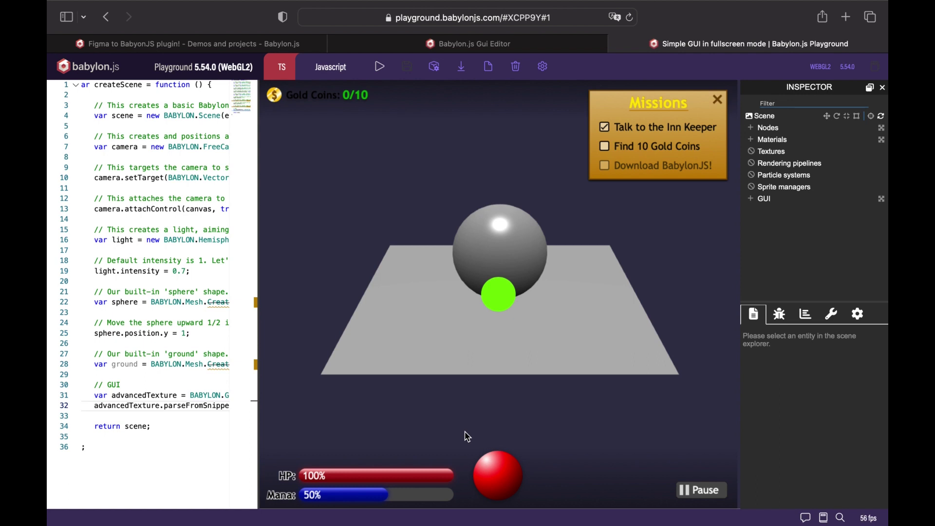
pyautogui.click(545, 43)
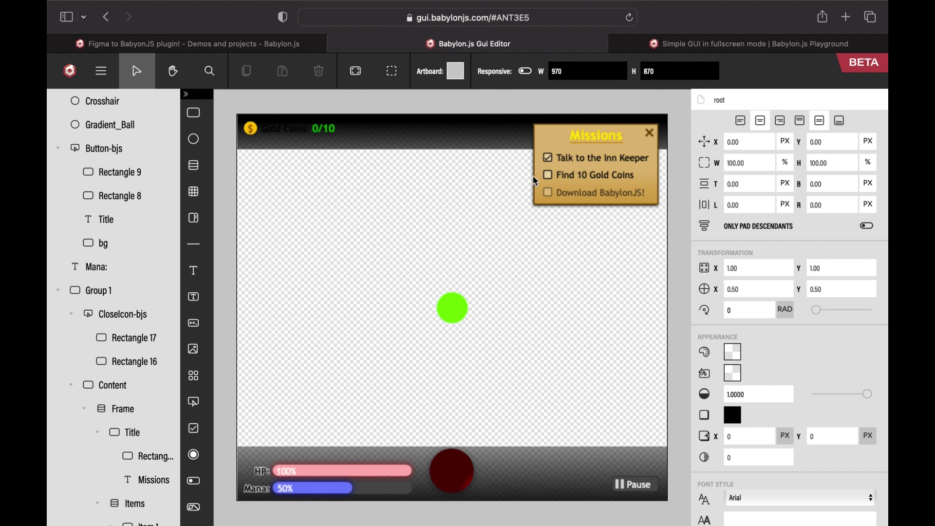
pyautogui.click(475, 131)
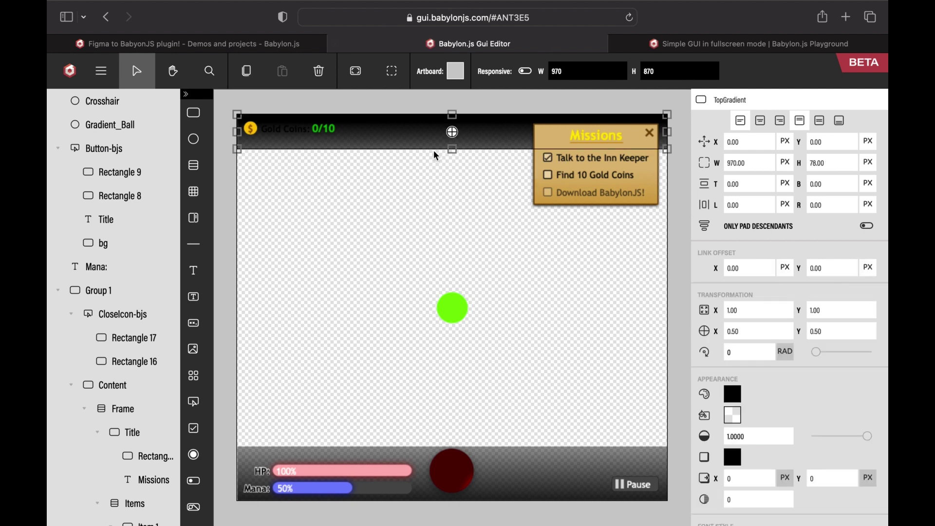
pyautogui.scroll(-1, 107, 306)
pyautogui.scroll(-10, 107, 307)
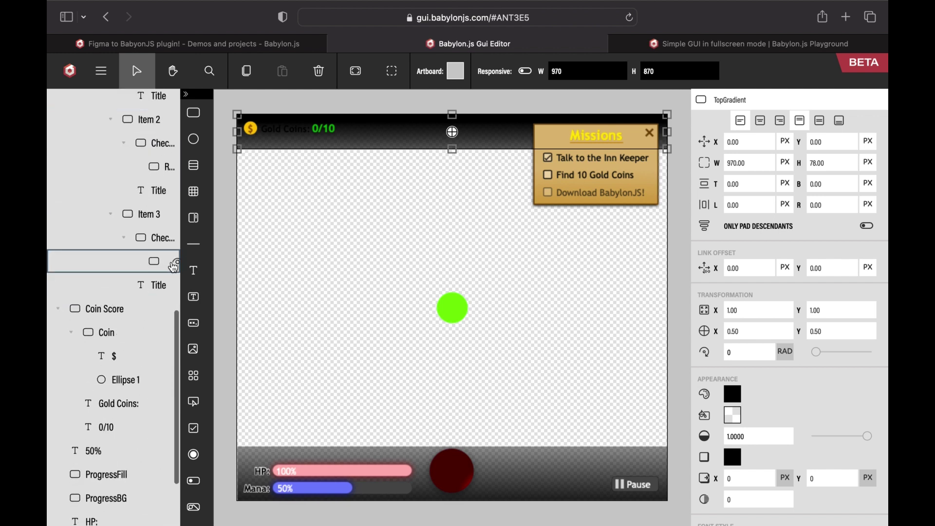
pyautogui.moveTo(194, 270); pyautogui.dragTo(248, 230)
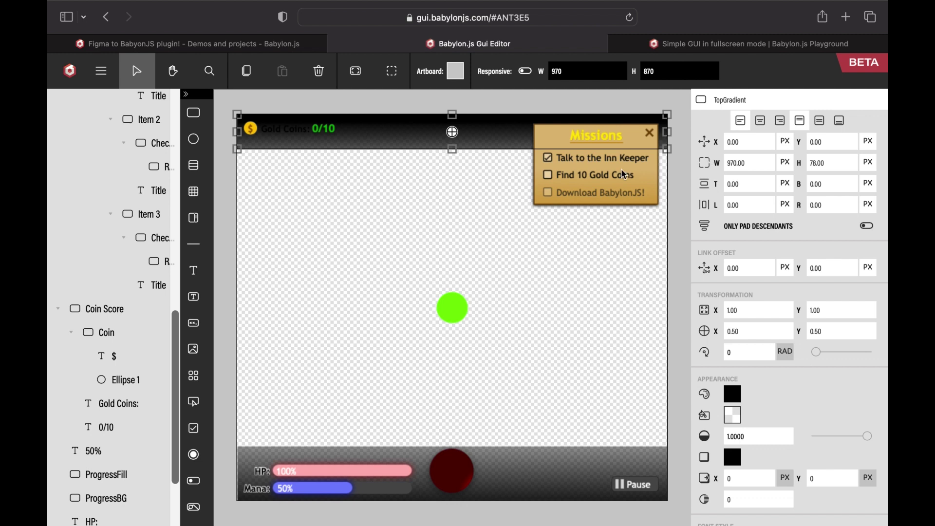
pyautogui.click(422, 296)
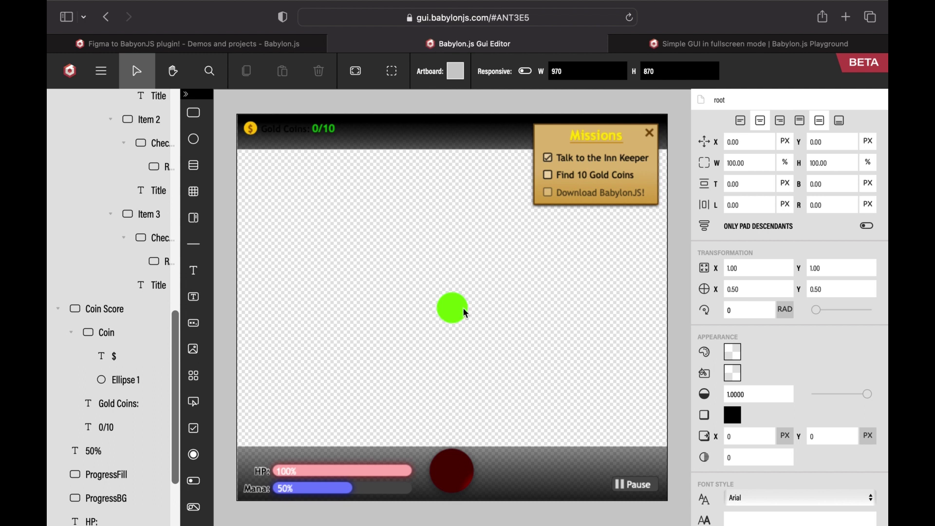
pyautogui.scroll(1, 445, 290)
# In the Playground Inspector, expand GUI > UI > root to list its controls
pyautogui.click(720, 49)
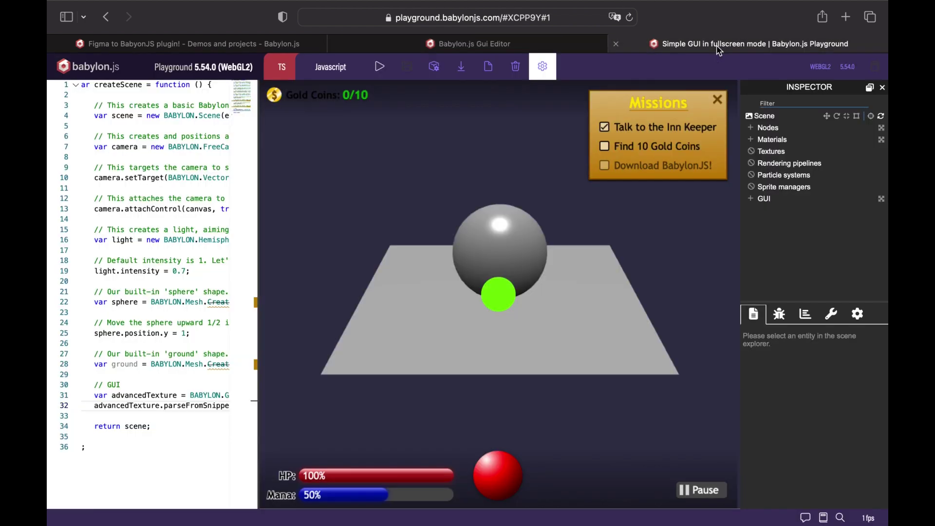
pyautogui.click(758, 200)
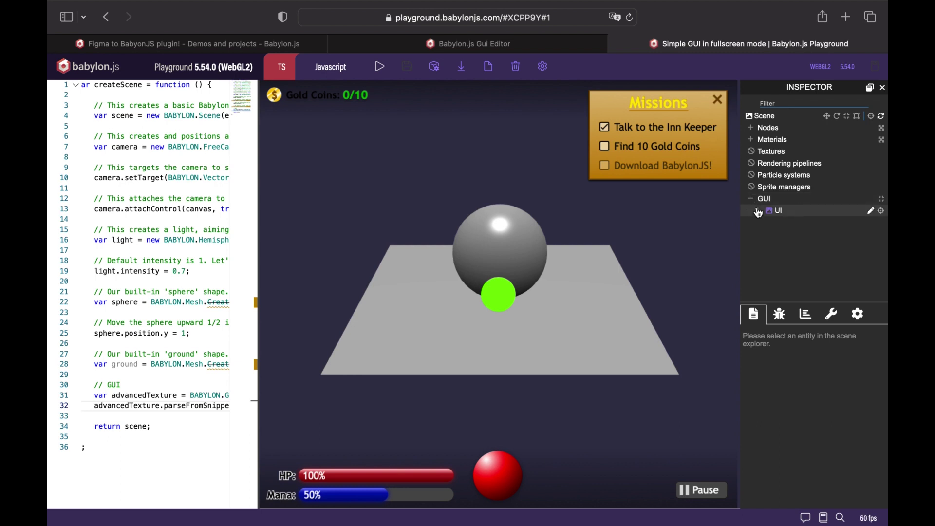
pyautogui.click(758, 212)
pyautogui.click(771, 225)
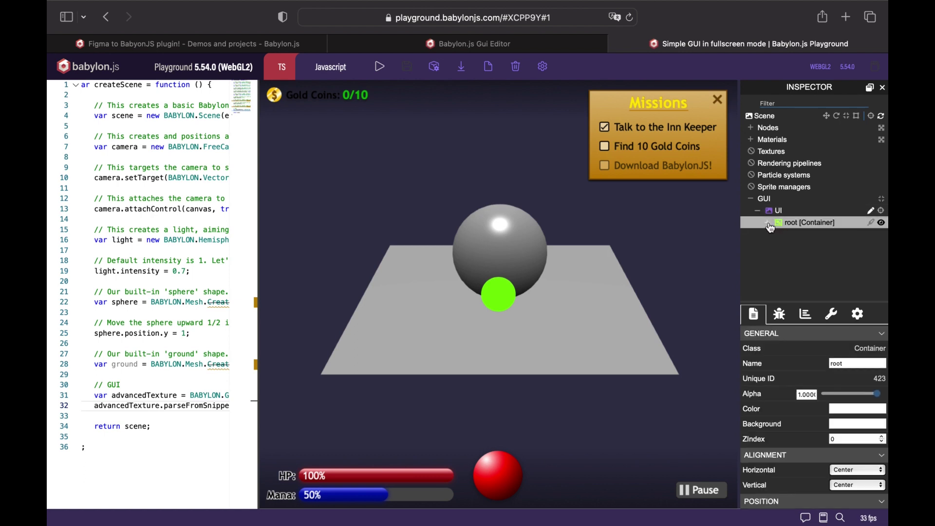
pyautogui.click(768, 224)
pyautogui.scroll(-3, 828, 166)
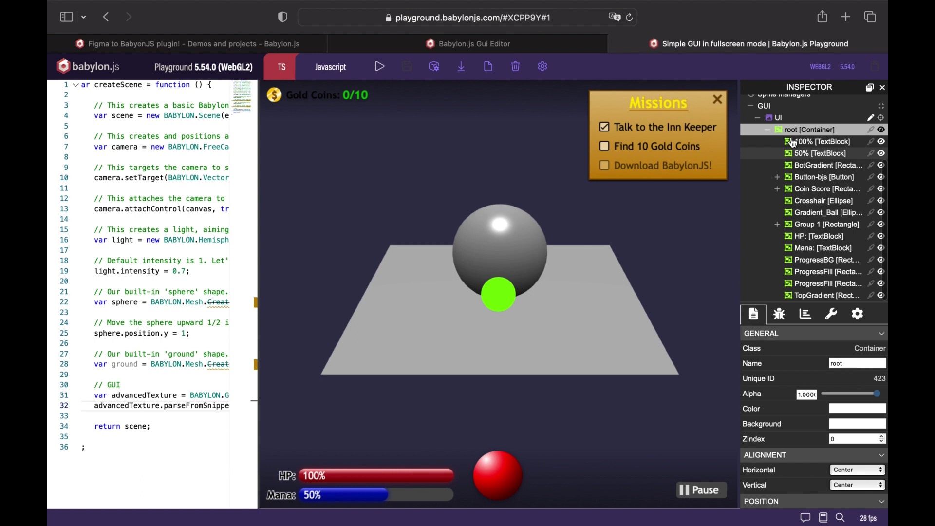
# Open the UI texture in the GUI Editor via its pen icon and show the new tab
pyautogui.click(780, 118)
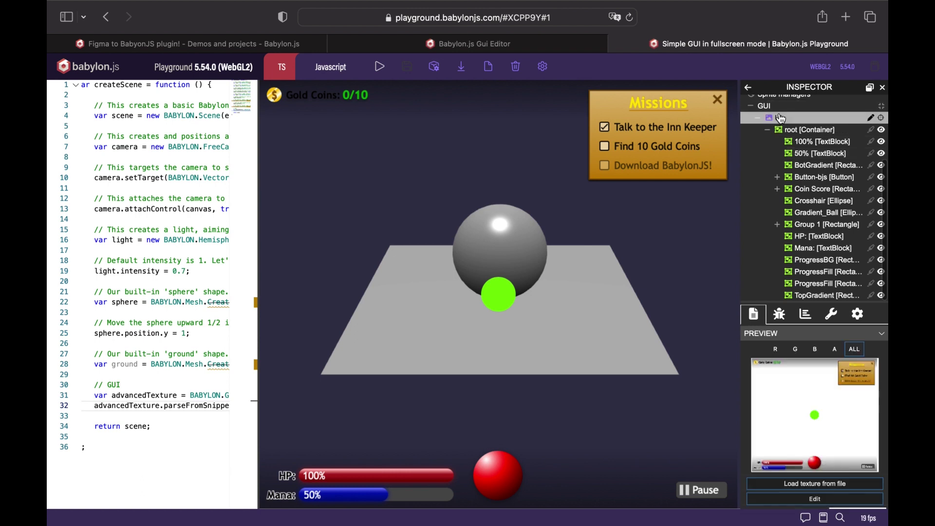
pyautogui.scroll(2, 828, 146)
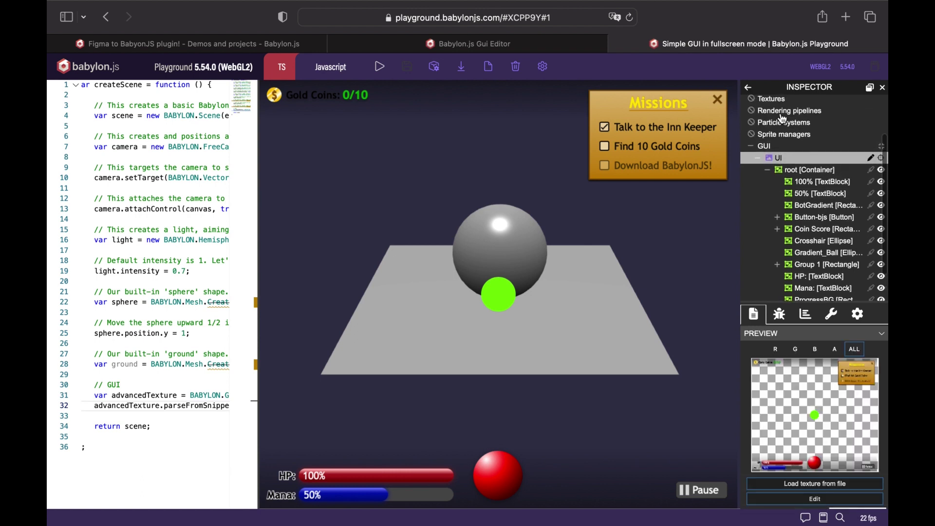
pyautogui.click(871, 163)
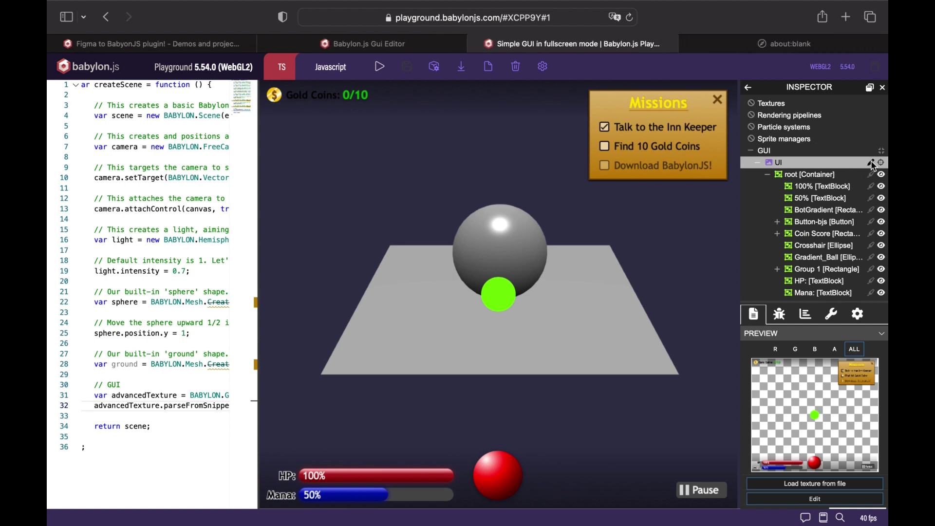
pyautogui.click(782, 43)
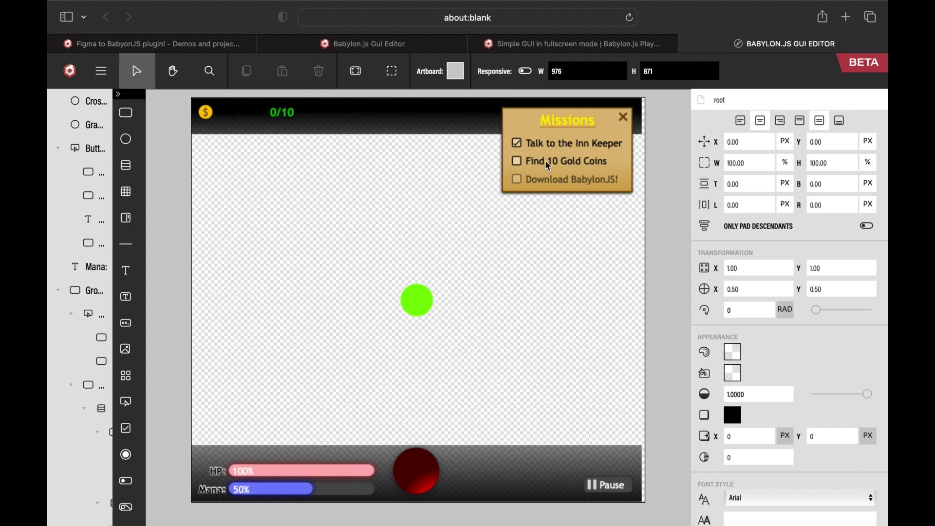
# Add a DisplayGrid into the Missions group and select Rectangle 16 of the close icon
pyautogui.click(118, 95)
pyautogui.click(119, 96)
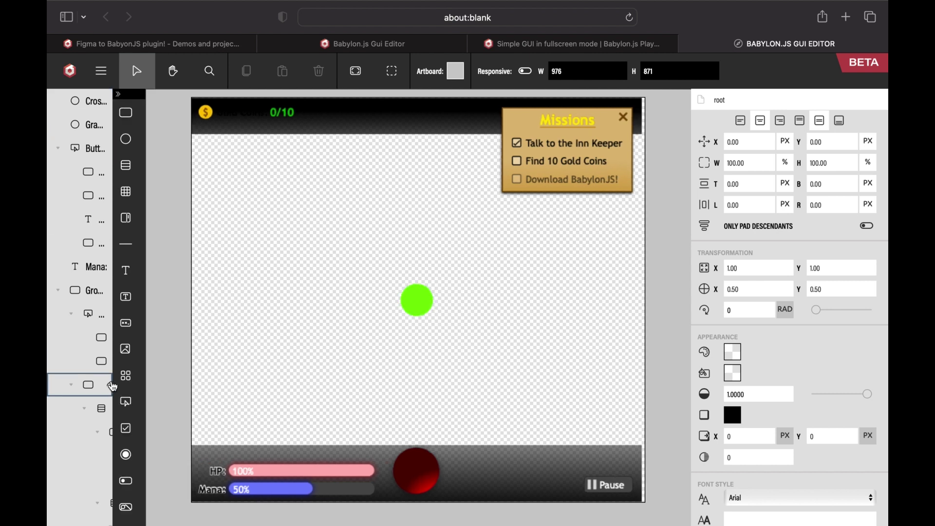
pyautogui.moveTo(187, 380); pyautogui.dragTo(92, 386)
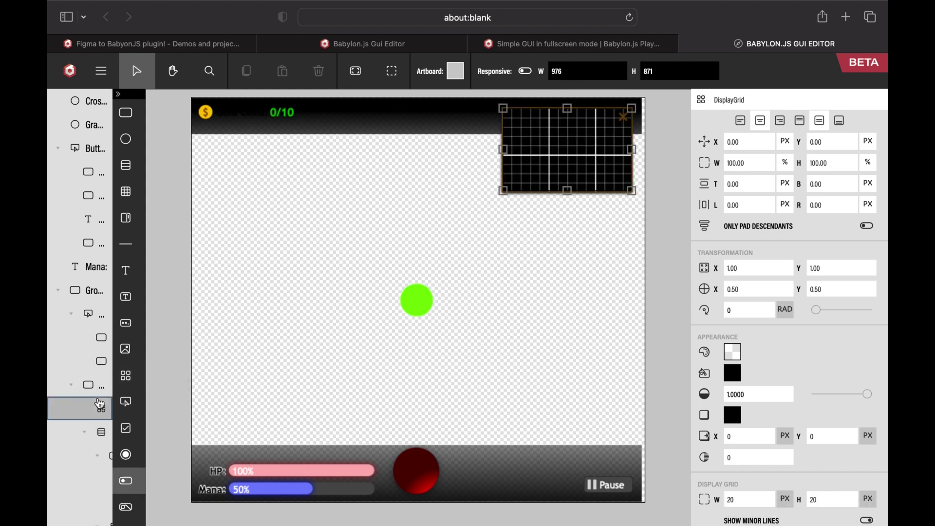
pyautogui.click(102, 502)
pyautogui.click(94, 361)
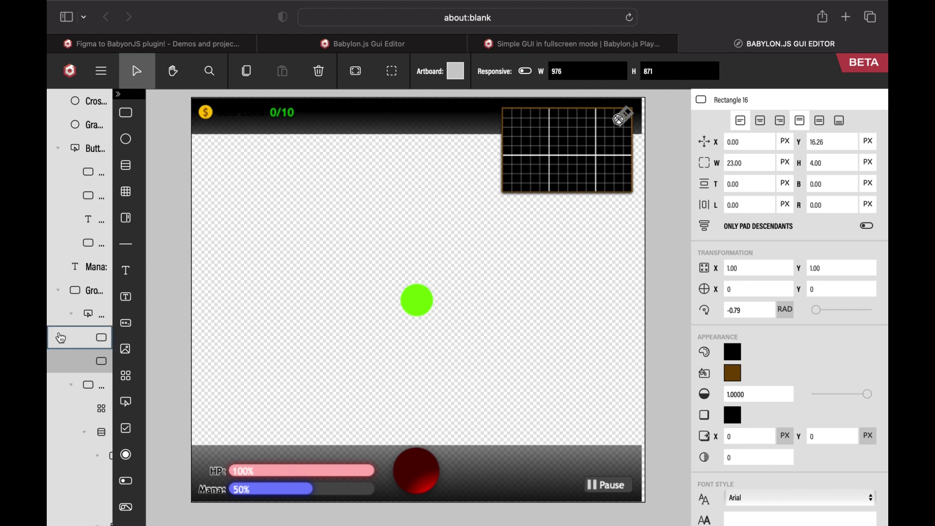
# Delete Group 1 (Missions panel) and the green crosshair, then check the Playground
pyautogui.click(81, 296)
pyautogui.press('Delete')
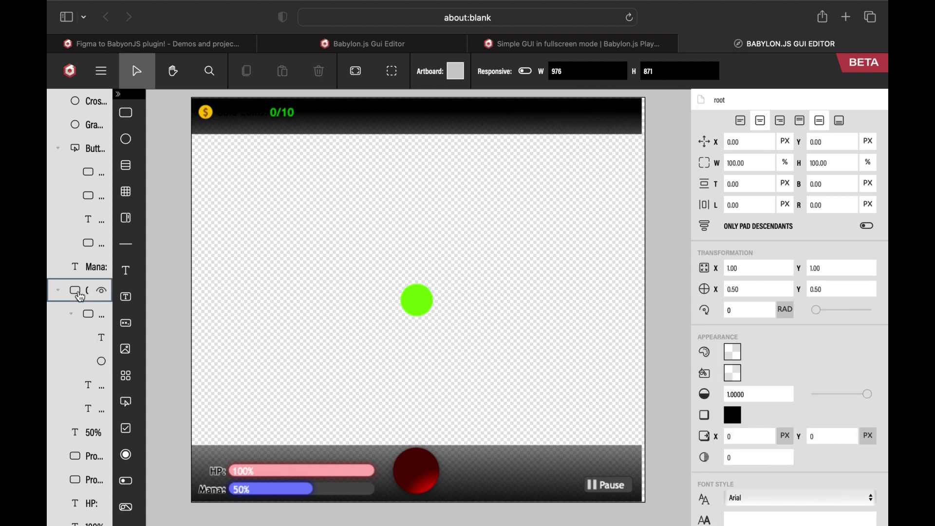
pyautogui.click(420, 305)
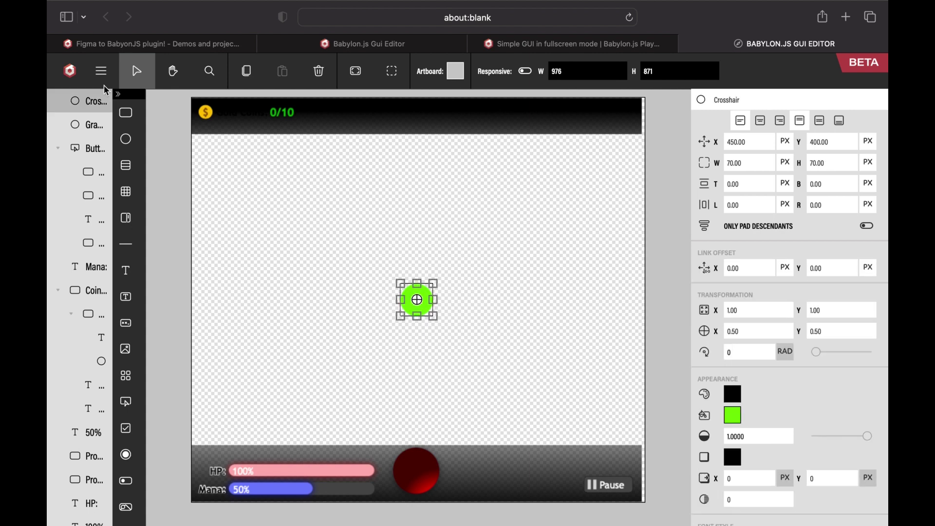
pyautogui.press('Delete')
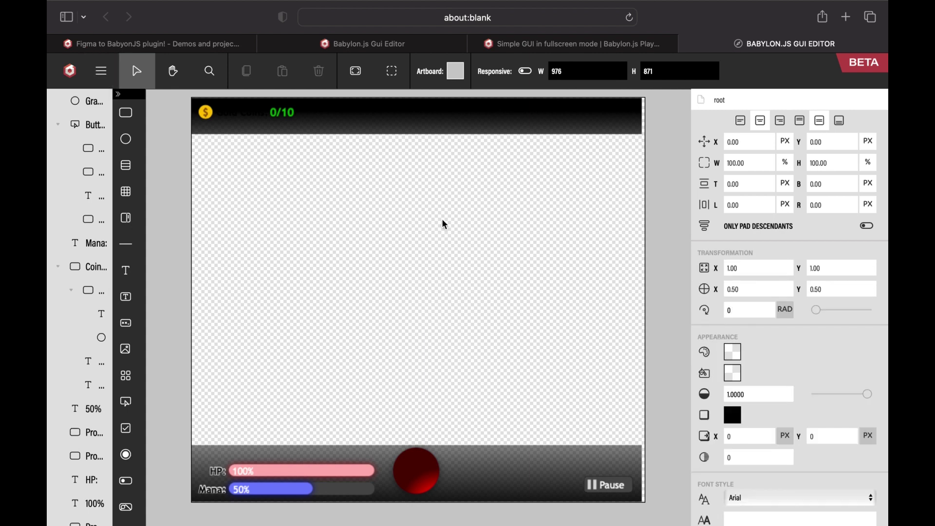
pyautogui.click(622, 51)
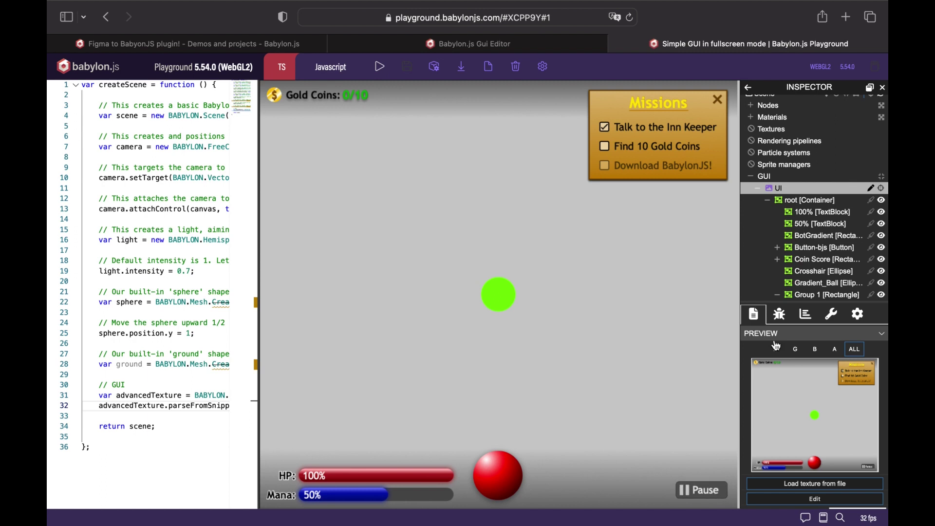
# Select the Button-bjs control in the Playground render, then bring the Figma design forward
pyautogui.click(806, 249)
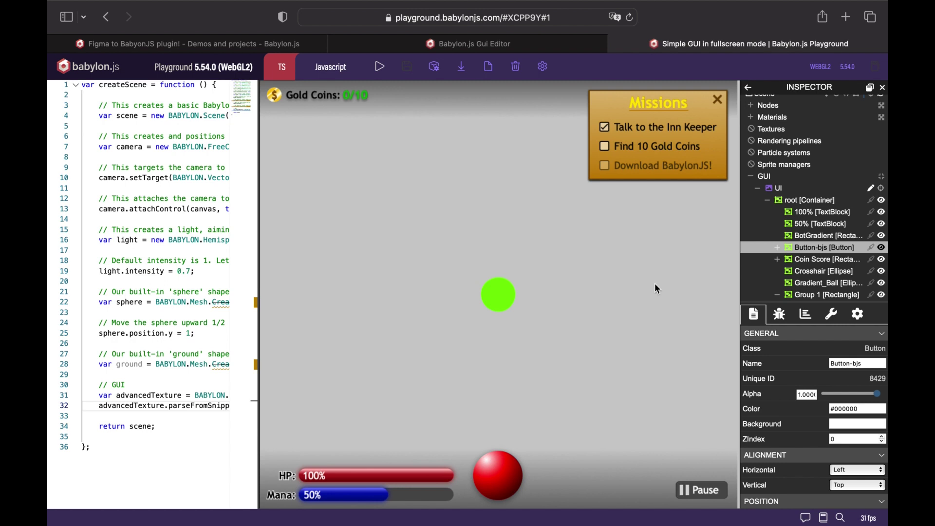
pyautogui.hotkey('ctrl', 'Right')
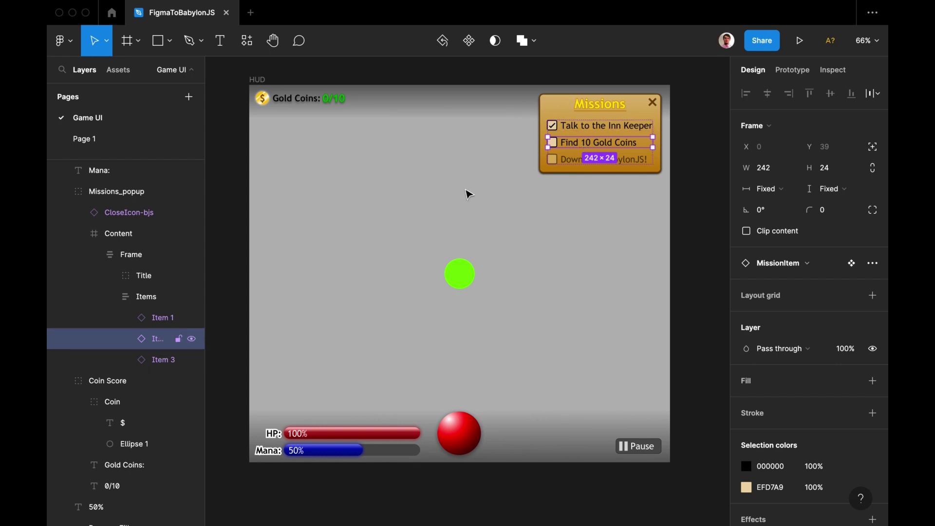
# Drill into the Missions popup's Items list and check the spacing between mission items
pyautogui.click(444, 200)
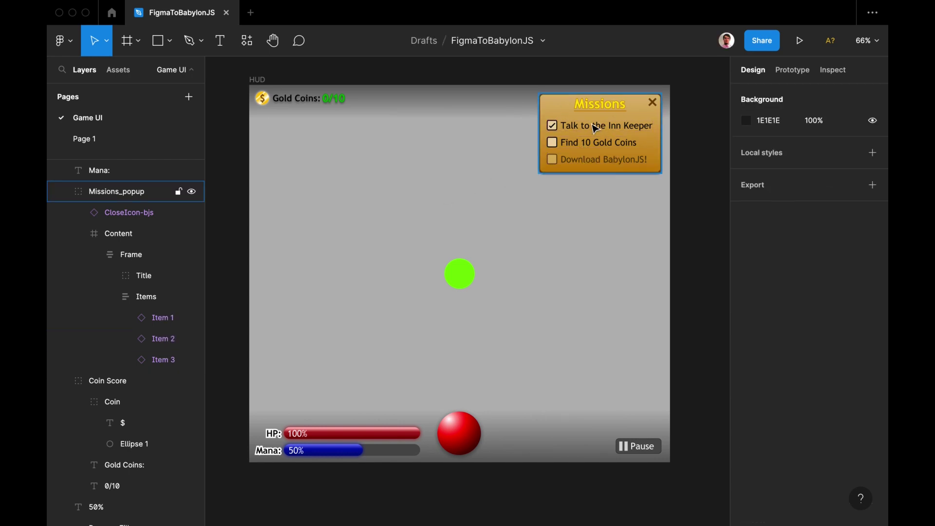
pyautogui.click(603, 128)
pyautogui.click(574, 147)
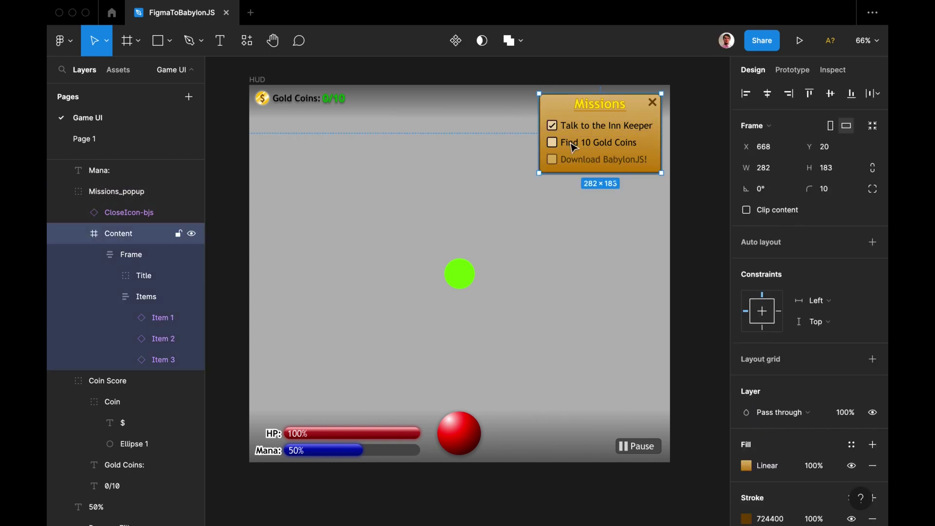
pyautogui.click(574, 147)
pyautogui.click(573, 147)
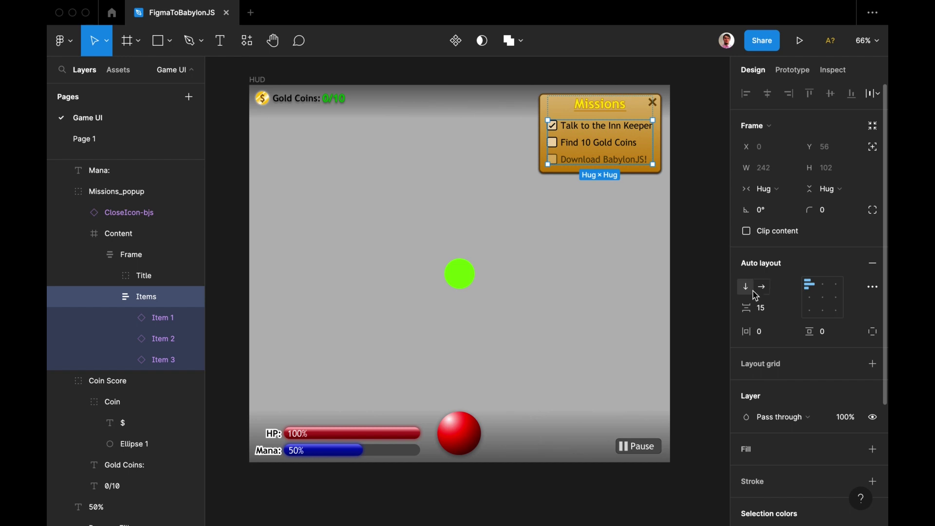
pyautogui.click(769, 310)
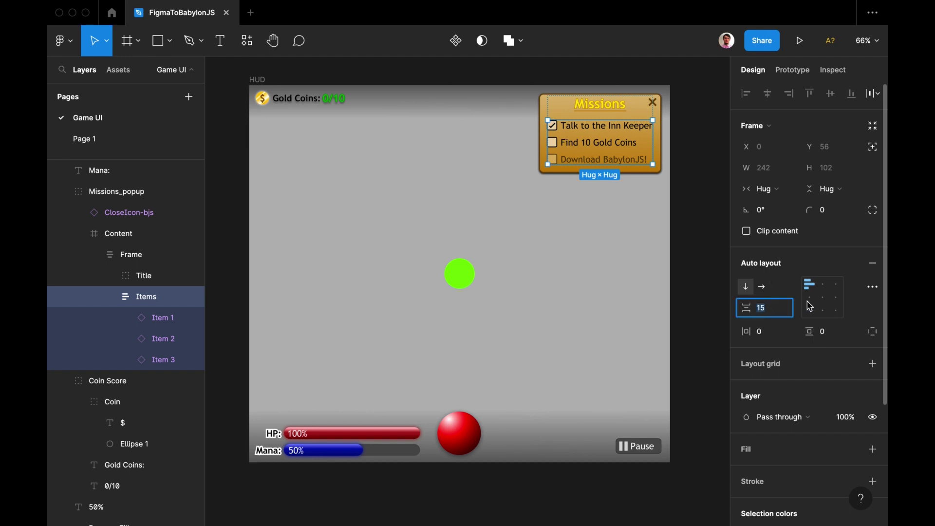
pyautogui.click(590, 146)
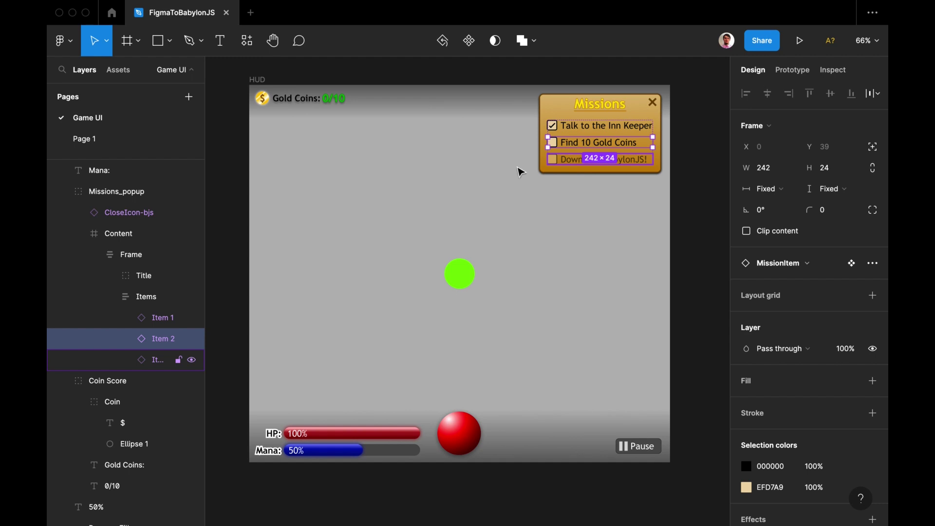
pyautogui.press('Escape')
# Delete the Find 10 Gold Coins item from the Items list, then return to the Playground
pyautogui.click(583, 145)
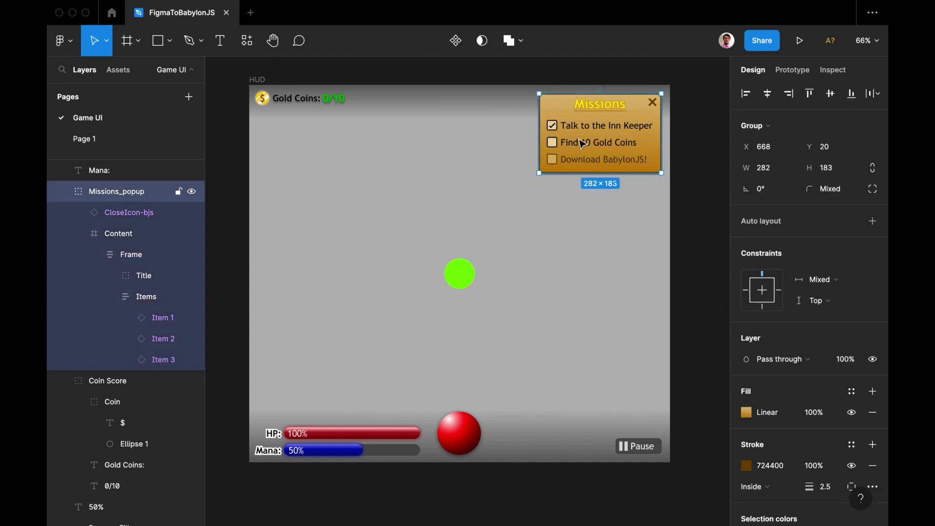
pyautogui.doubleClick(582, 145)
pyautogui.doubleClick(582, 145)
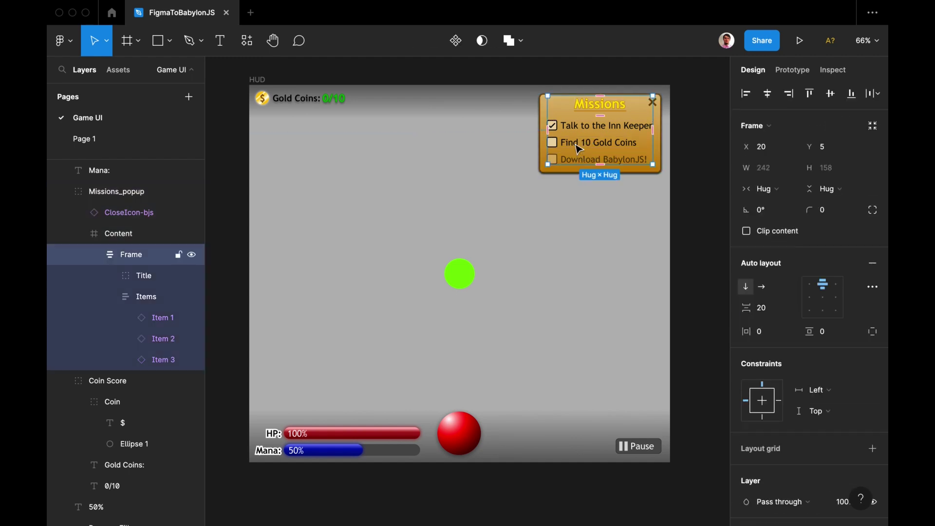
pyautogui.doubleClick(579, 148)
pyautogui.doubleClick(580, 148)
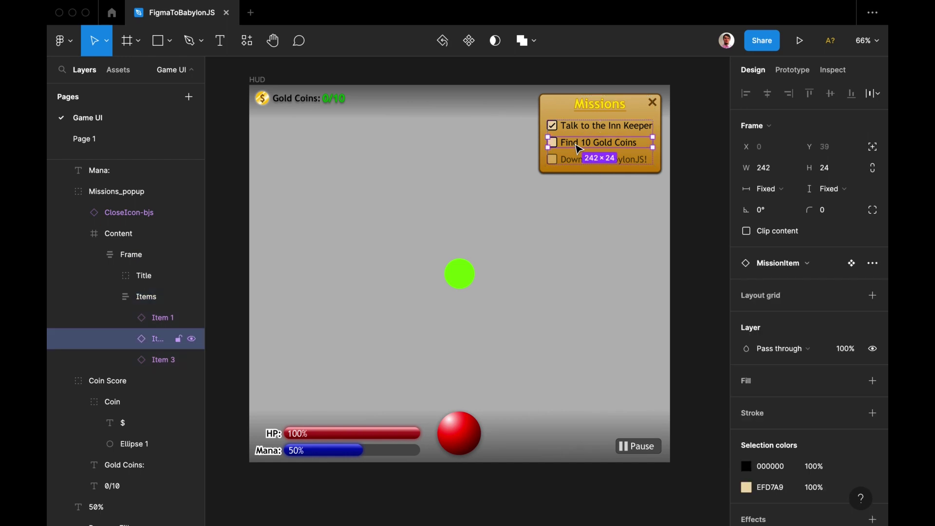
pyautogui.press('Delete')
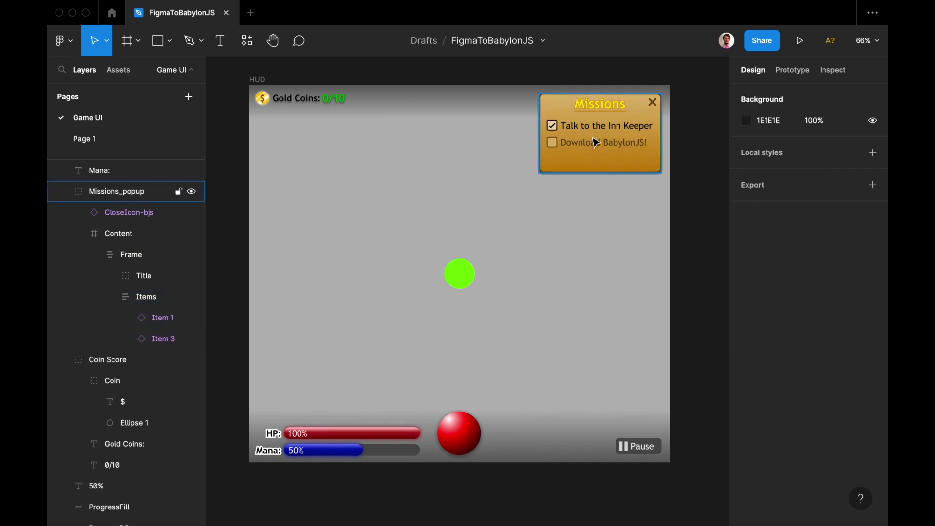
pyautogui.click(543, 188)
pyautogui.hotkey('ctrl', 'Left')
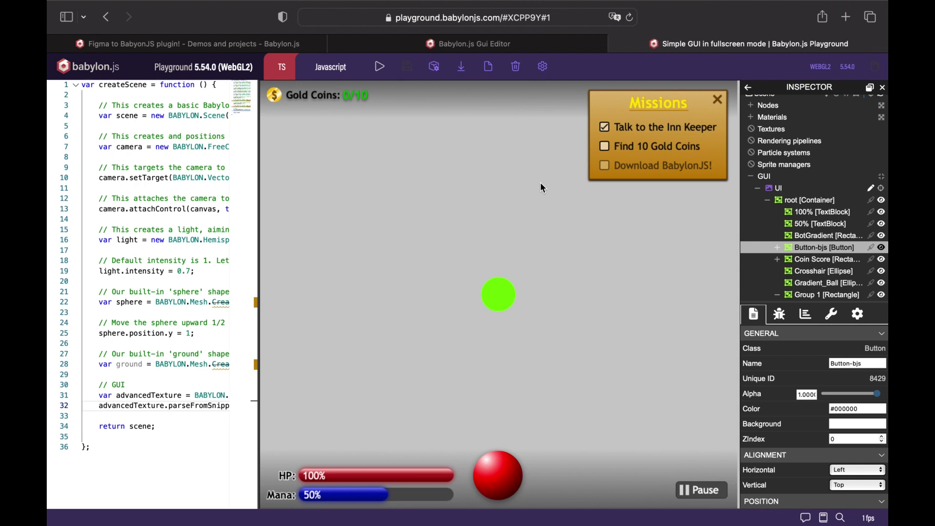
# In the GUI Editor layer tree, delete the Item 2 (Find 10 Gold Coins) layer under Items
pyautogui.click(528, 47)
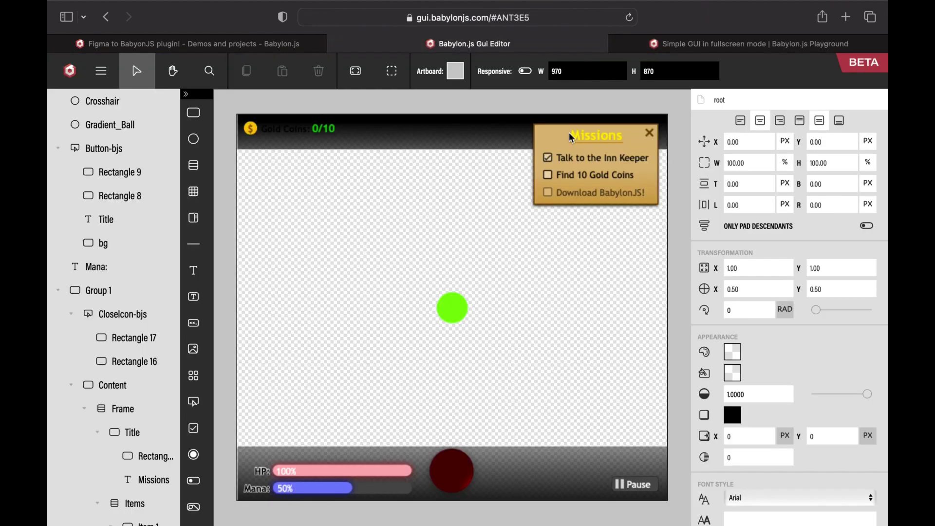
pyautogui.scroll(-2, 110, 439)
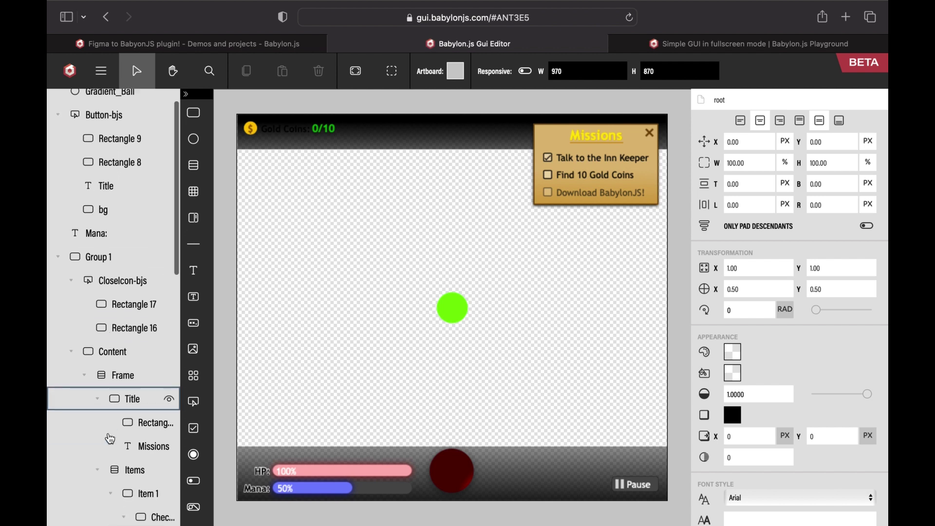
pyautogui.scroll(-6, 110, 440)
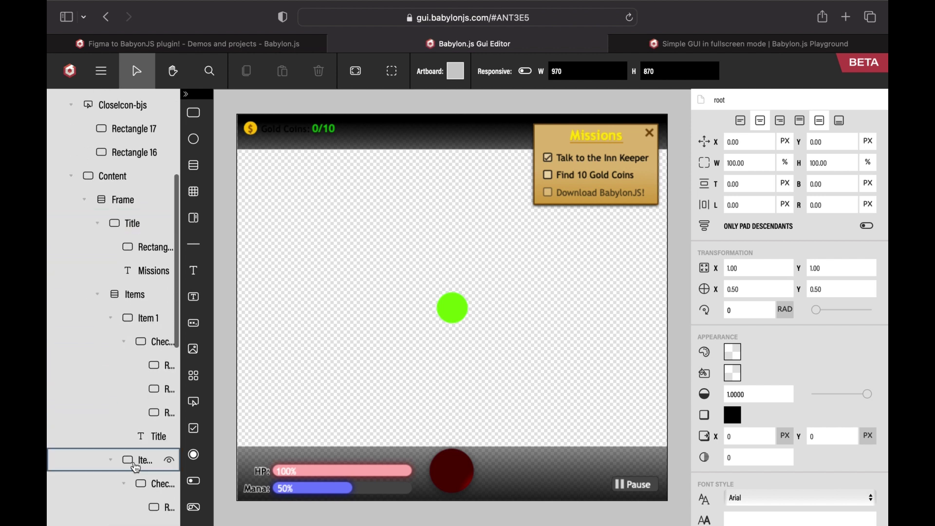
pyautogui.click(136, 467)
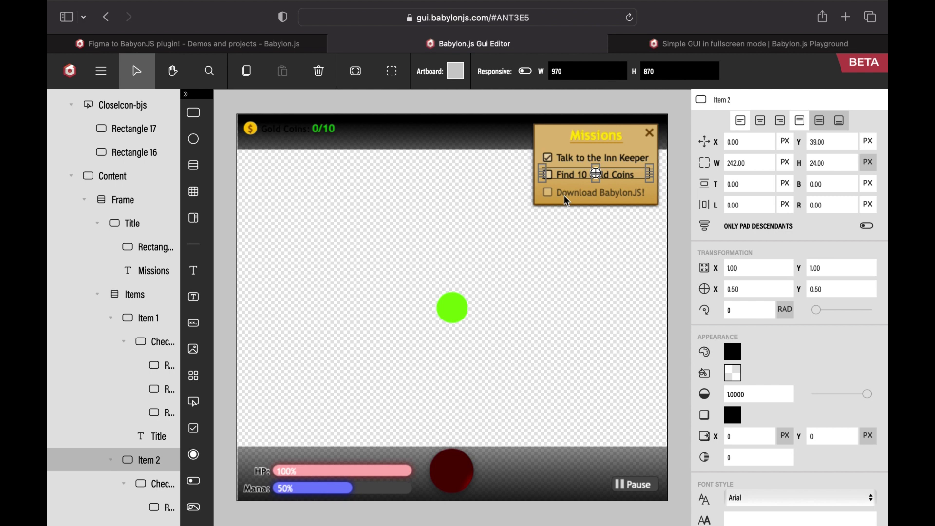
pyautogui.press('Delete')
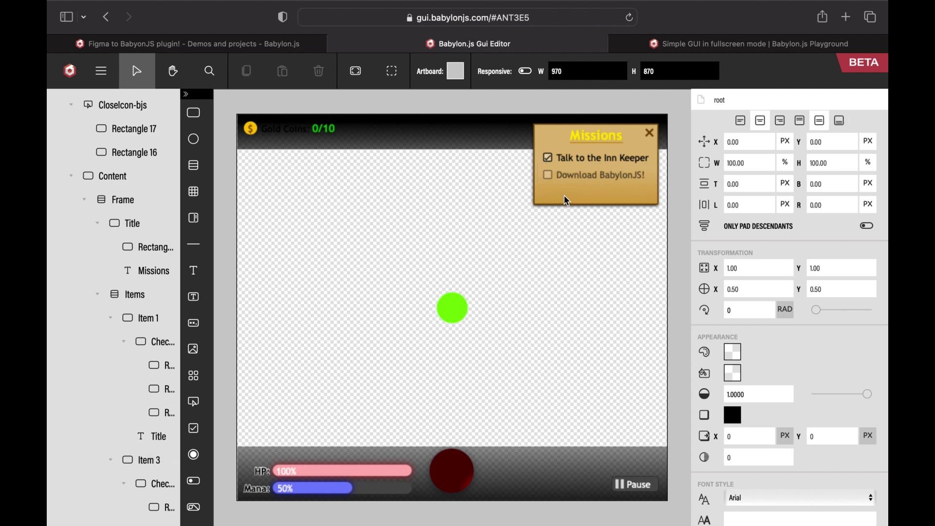
pyautogui.click(115, 295)
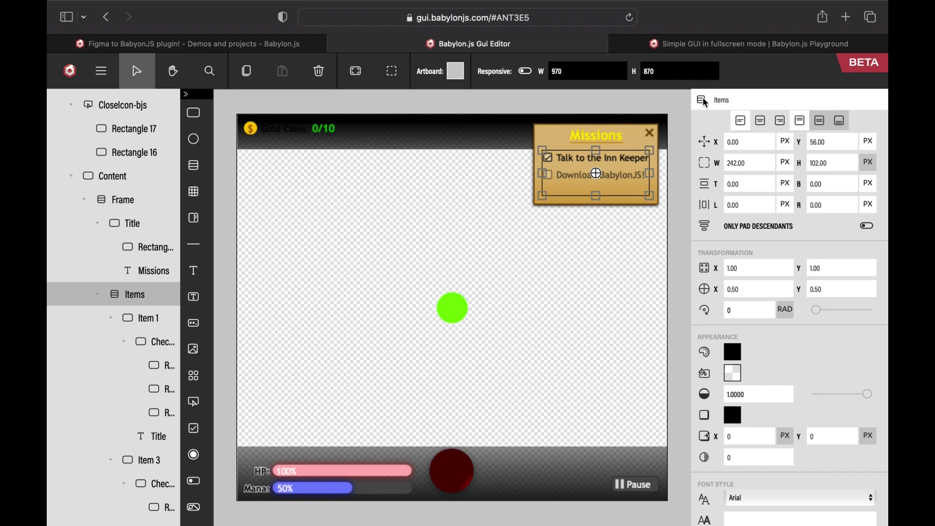
pyautogui.press('Escape')
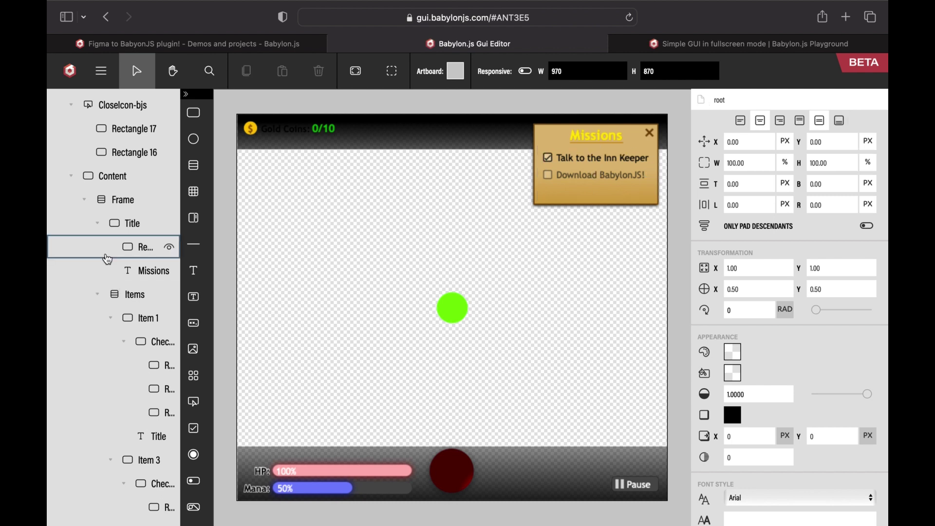
pyautogui.hotkey('ctrl', 'Right')
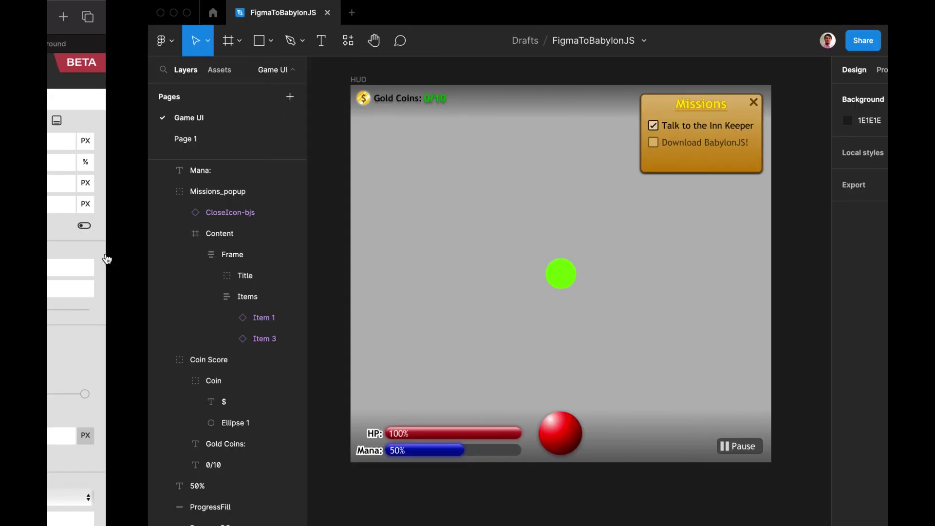
pyautogui.hotkey('ctrl', 'Left')
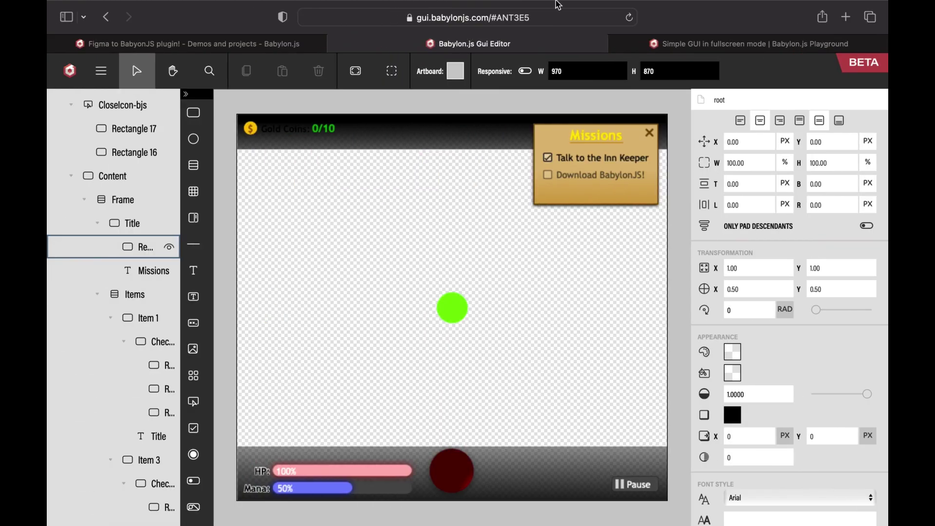
pyautogui.click(690, 49)
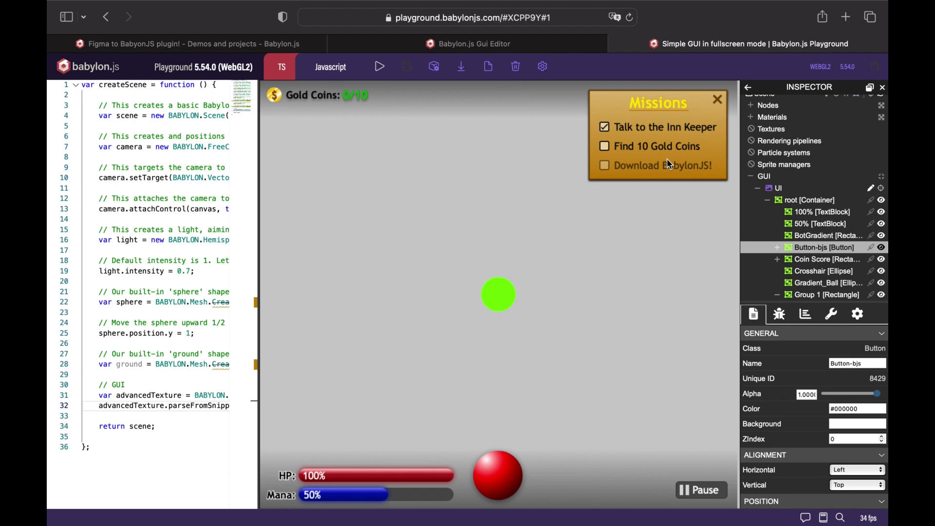
pyautogui.click(516, 49)
pyautogui.scroll(3, 470, 469)
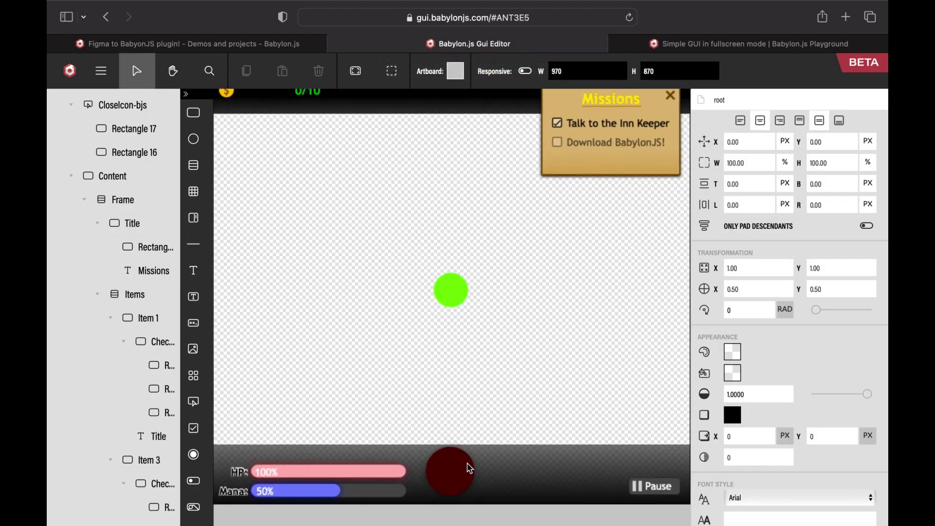
pyautogui.scroll(-5, 470, 468)
pyautogui.scroll(-2, 471, 469)
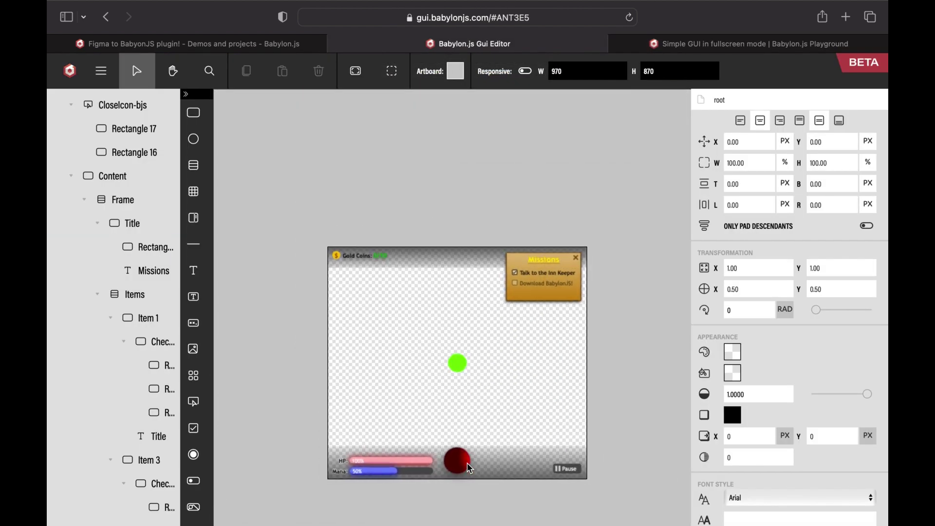
pyautogui.scroll(1, 471, 468)
pyautogui.scroll(-2, 471, 469)
pyautogui.scroll(1, 471, 468)
pyautogui.scroll(2, 471, 468)
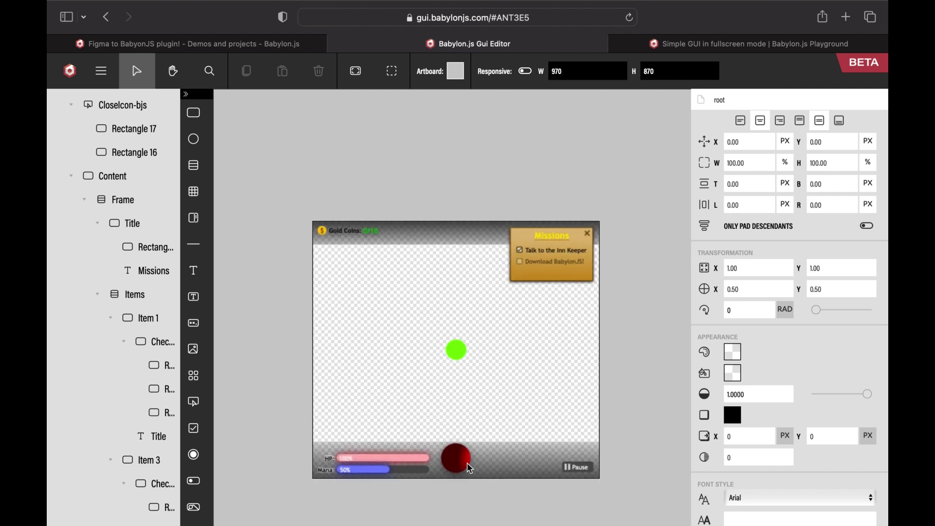
# Inspect the Gradient_Ball's background colour picker in the GUI Editor without changing it
pyautogui.click(468, 468)
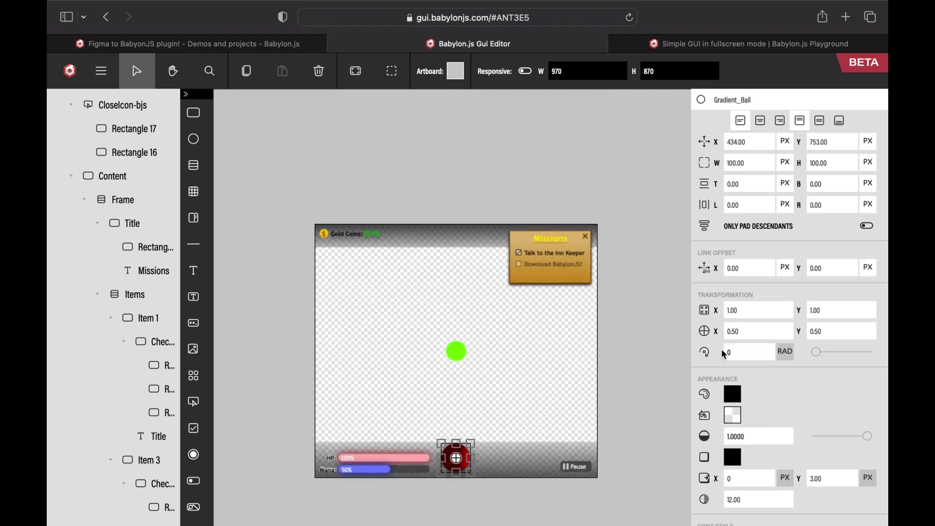
pyautogui.scroll(-1, 749, 406)
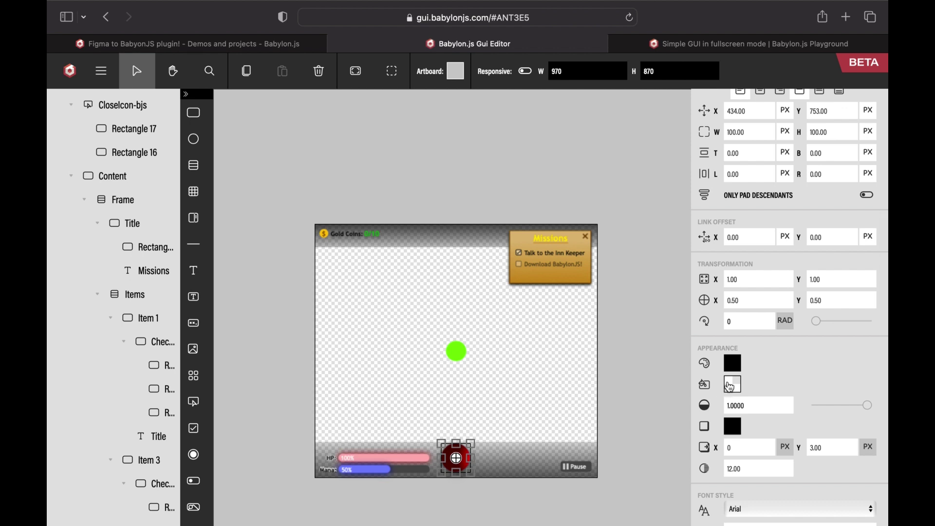
pyautogui.click(729, 386)
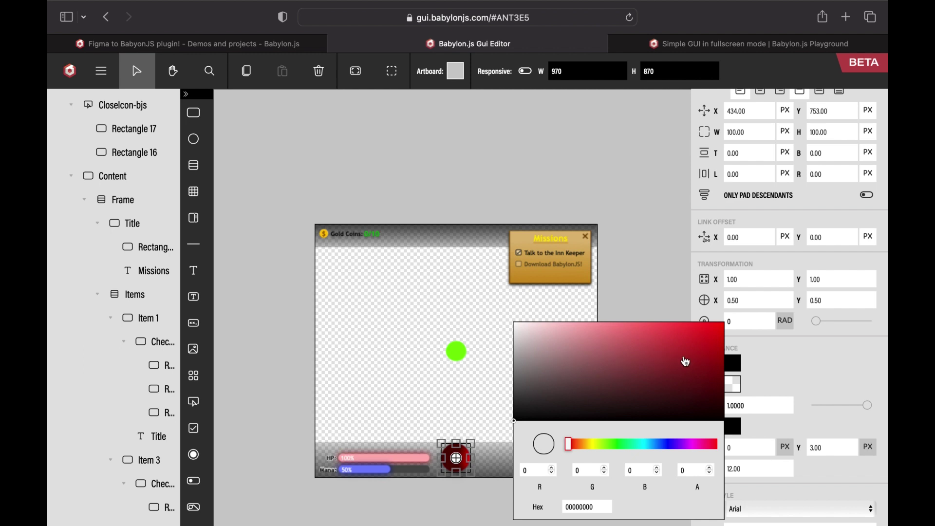
pyautogui.click(789, 371)
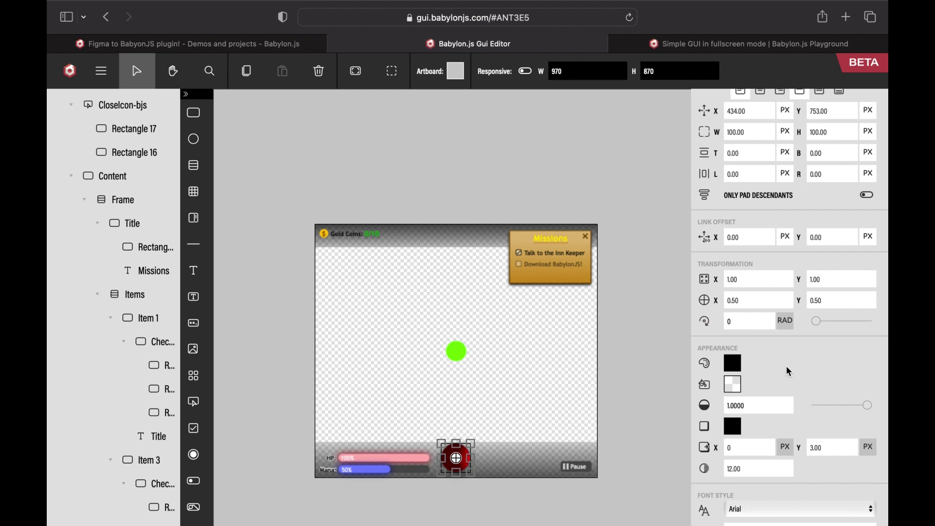
# In Figma, show the red Gradient_Ball's radial gradient fill stops
pyautogui.hotkey('ctrl', 'Right')
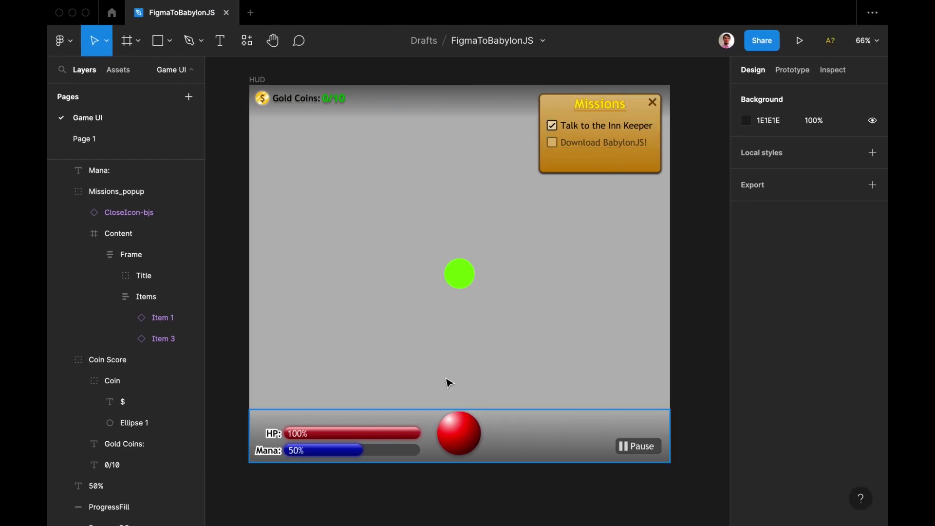
pyautogui.click(470, 427)
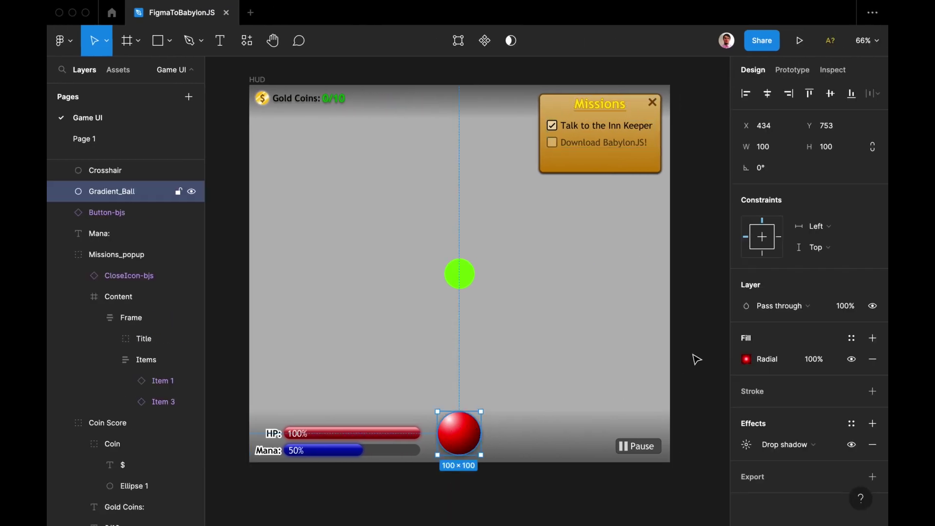
pyautogui.click(747, 361)
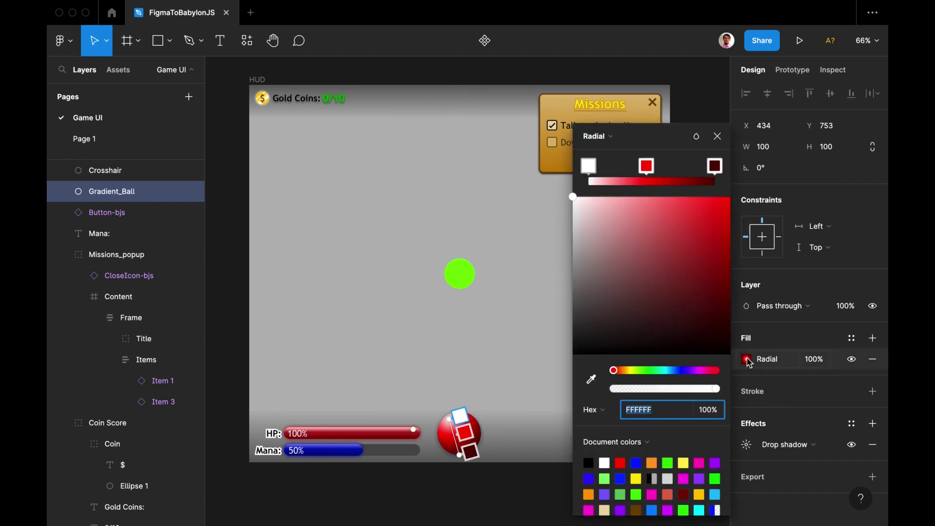